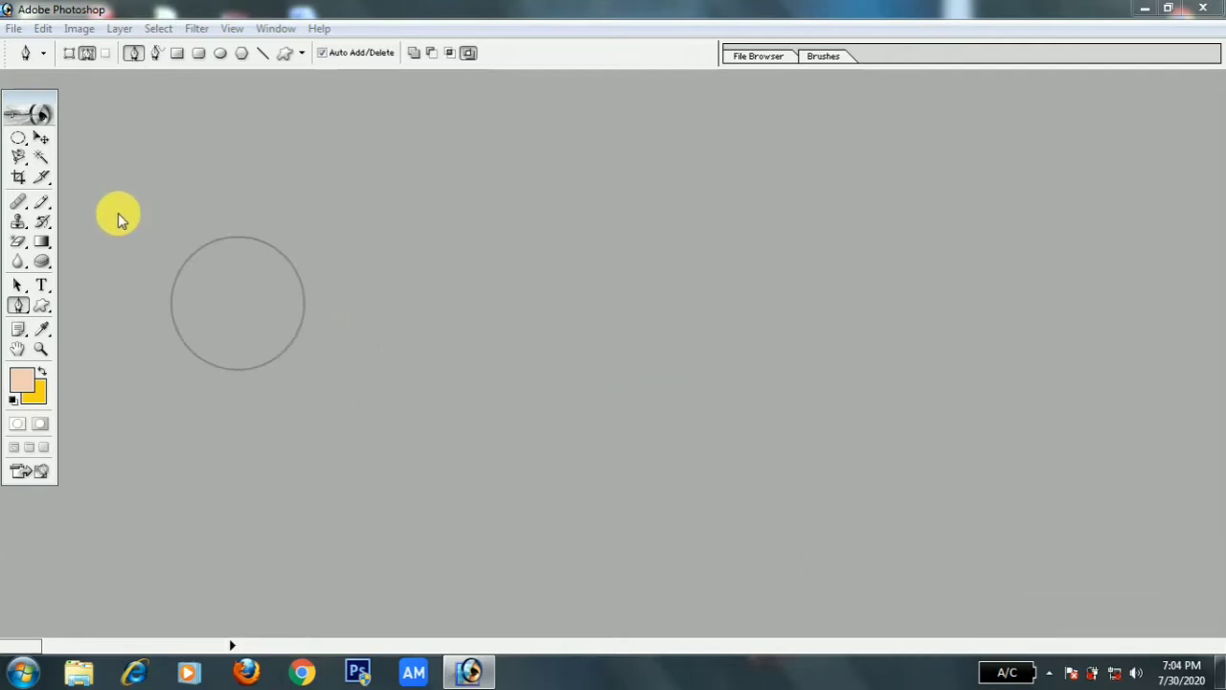
left_click(21, 161)
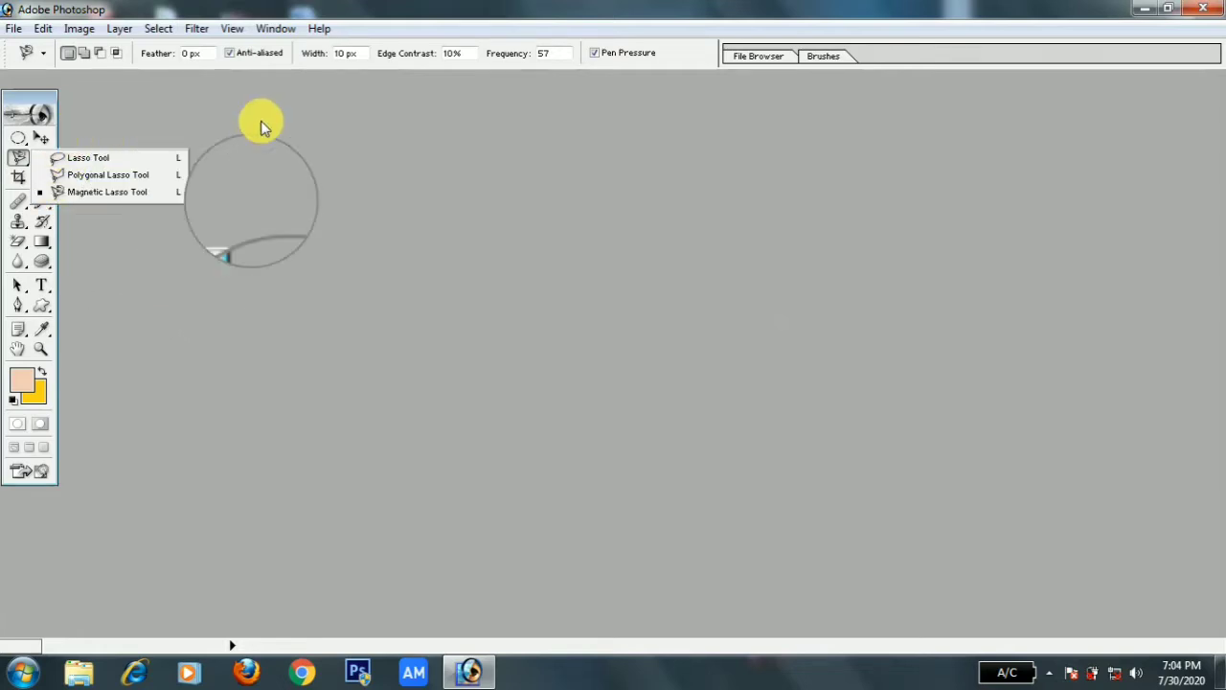
left_click(398, 151)
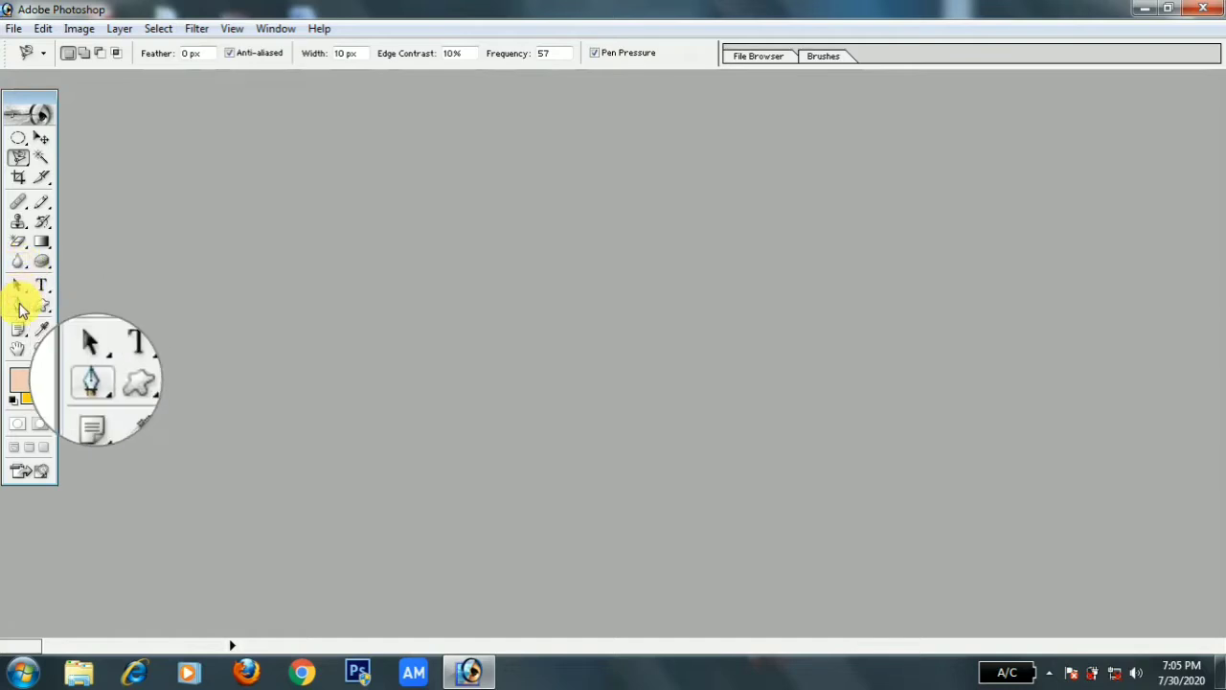
left_click(16, 266)
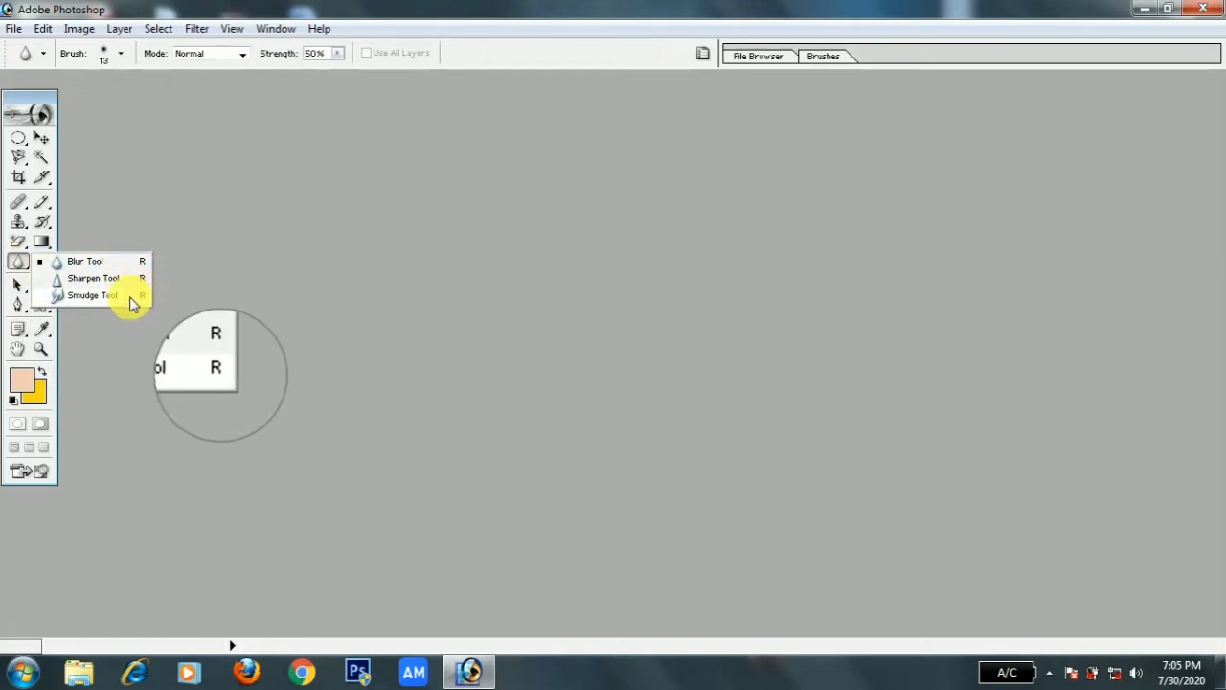
left_click(41, 223)
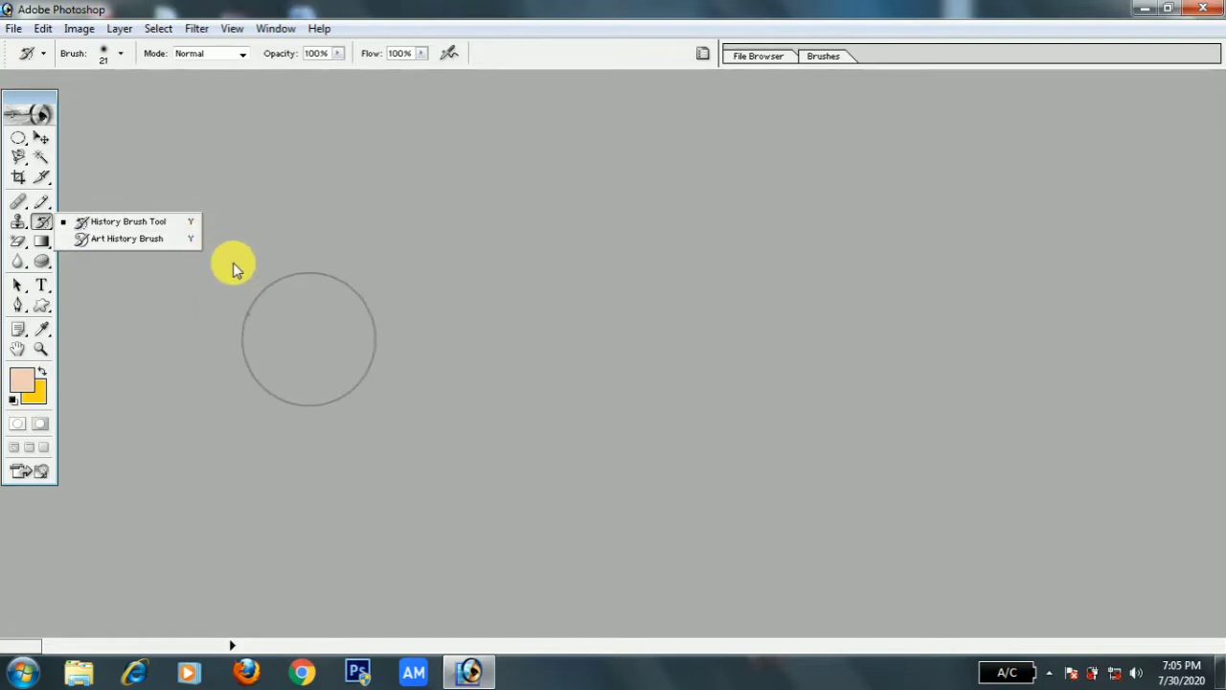
left_click(233, 262)
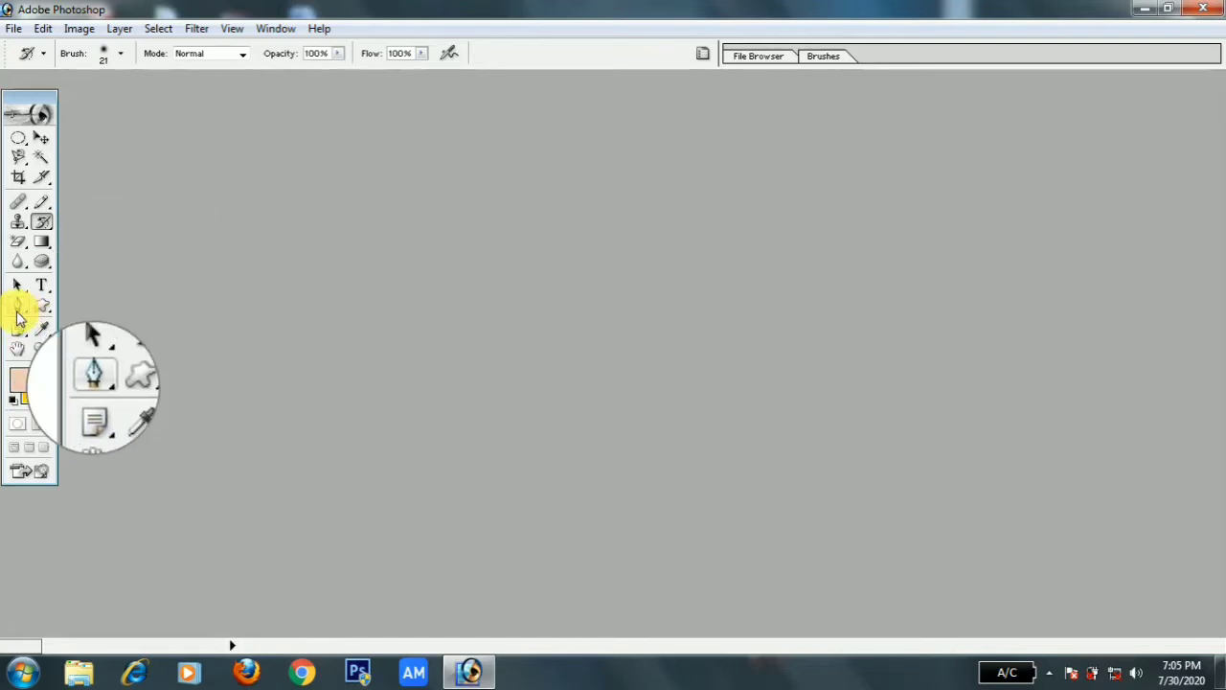
- Open the photo suryai3 from the g l folder and move its window to the middle of the workspace
double_click(530, 313)
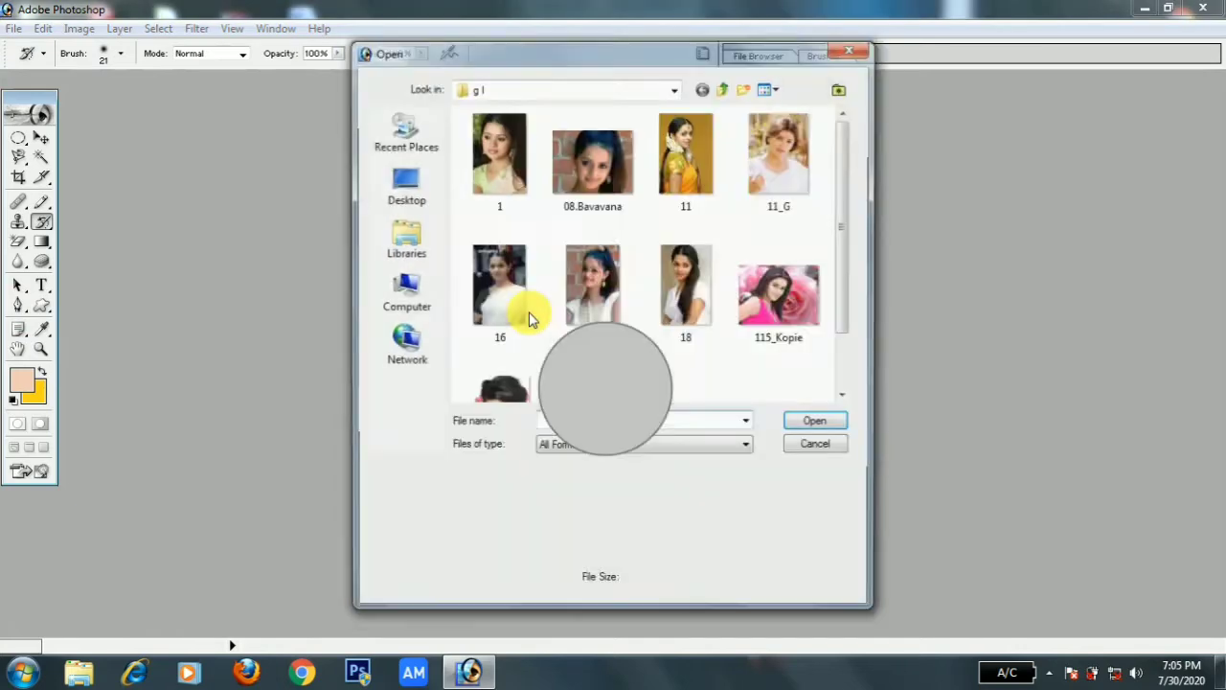
left_click_drag(850, 146, 853, 387)
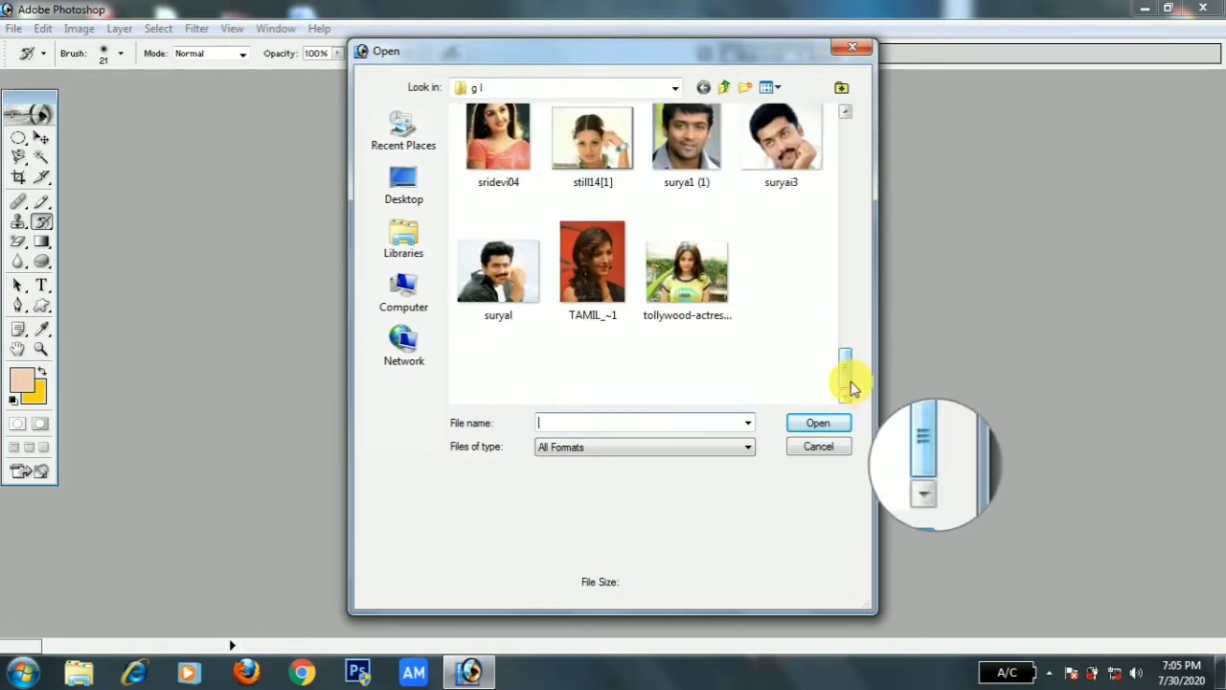
left_click(781, 178)
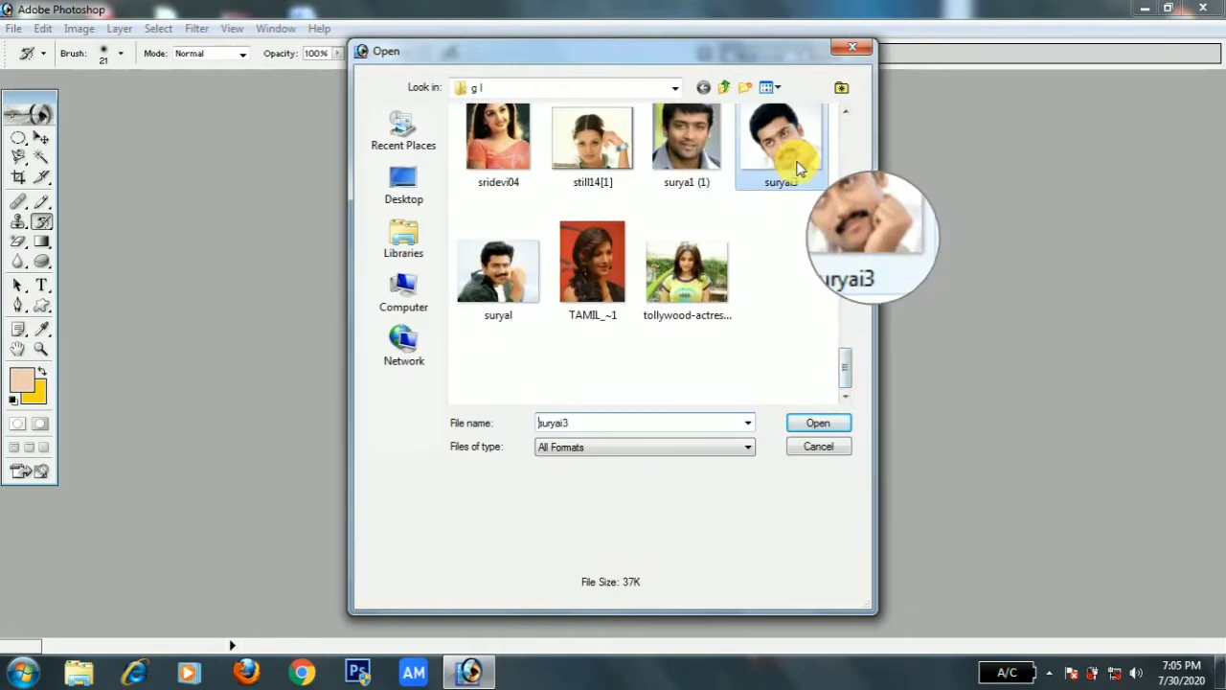
left_click(816, 423)
left_click_drag(257, 91, 530, 182)
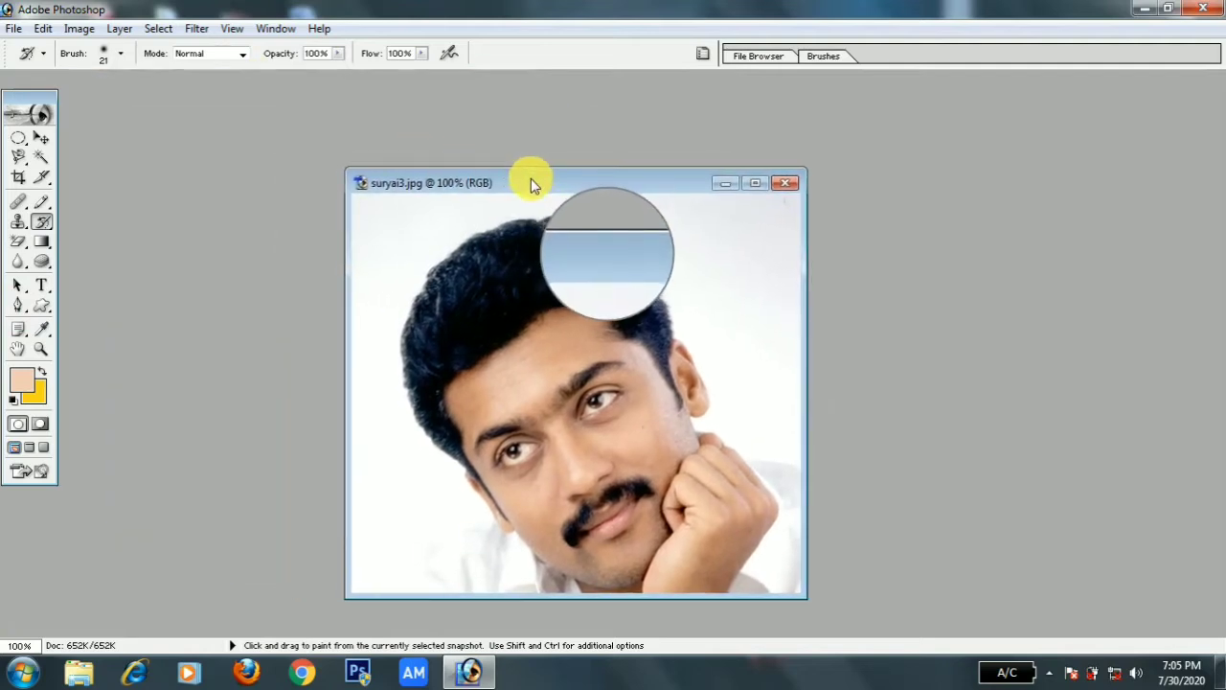
- Duplicate the suryai3 image, close the original, and centre the copy's window in the workspace
right_click(442, 181)
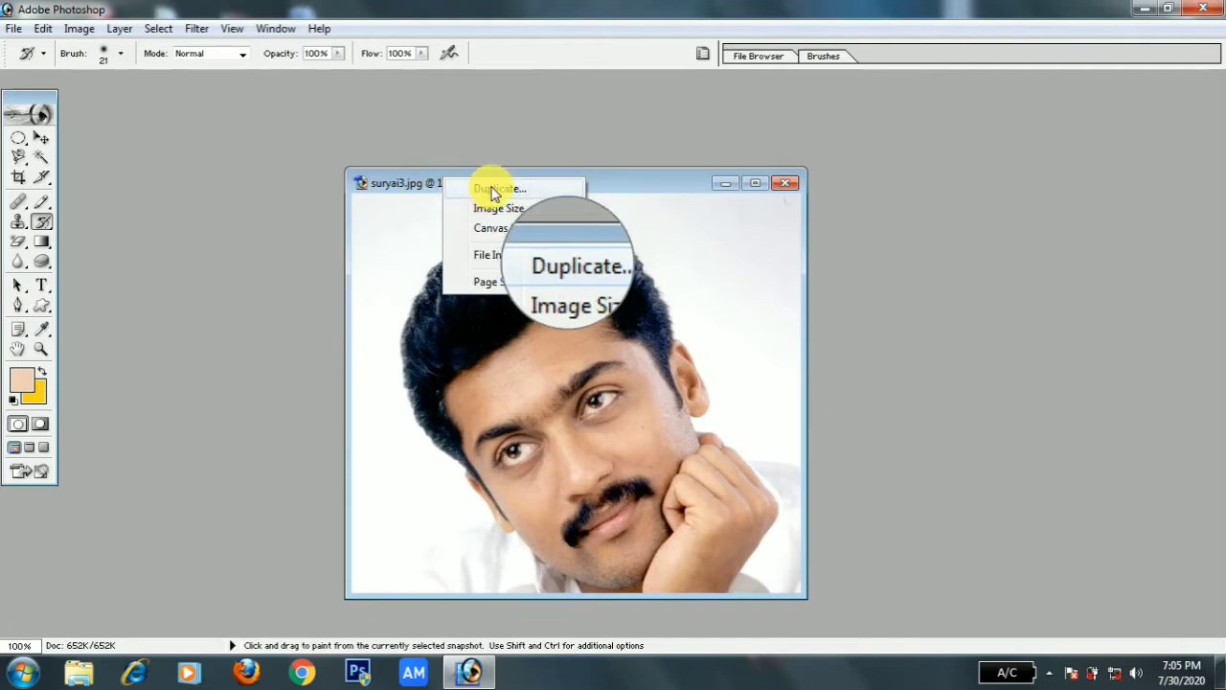
left_click(484, 189)
left_click(751, 322)
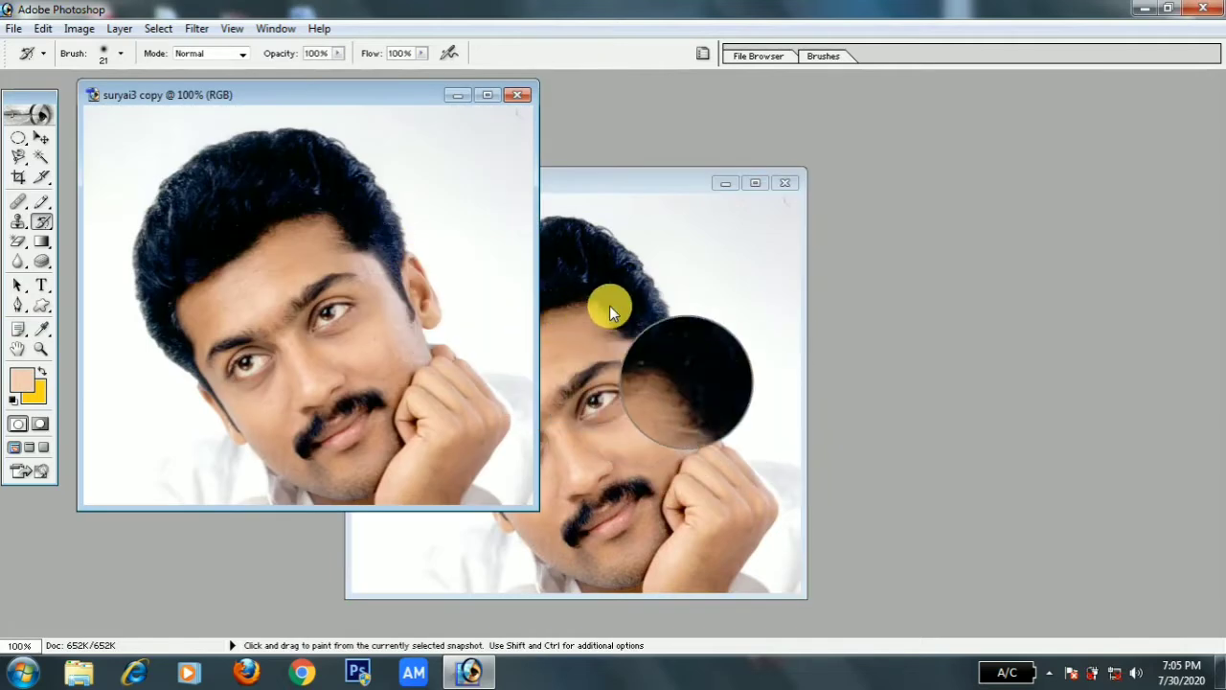
left_click(787, 183)
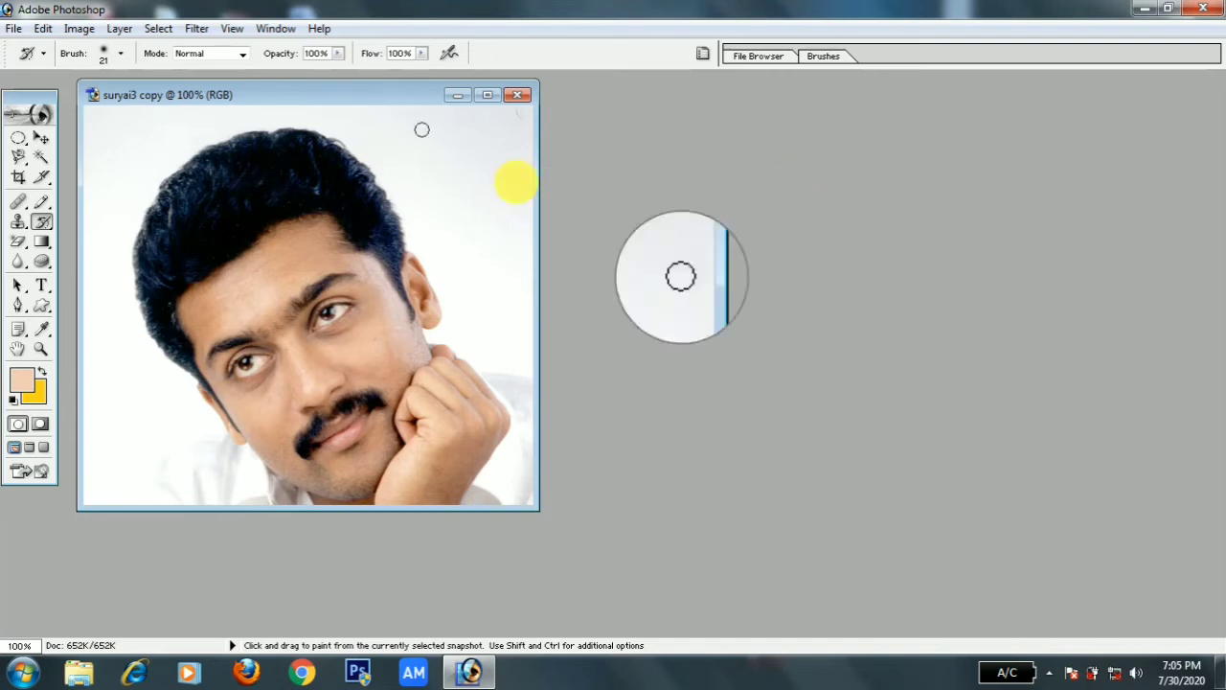
left_click_drag(246, 95, 535, 108)
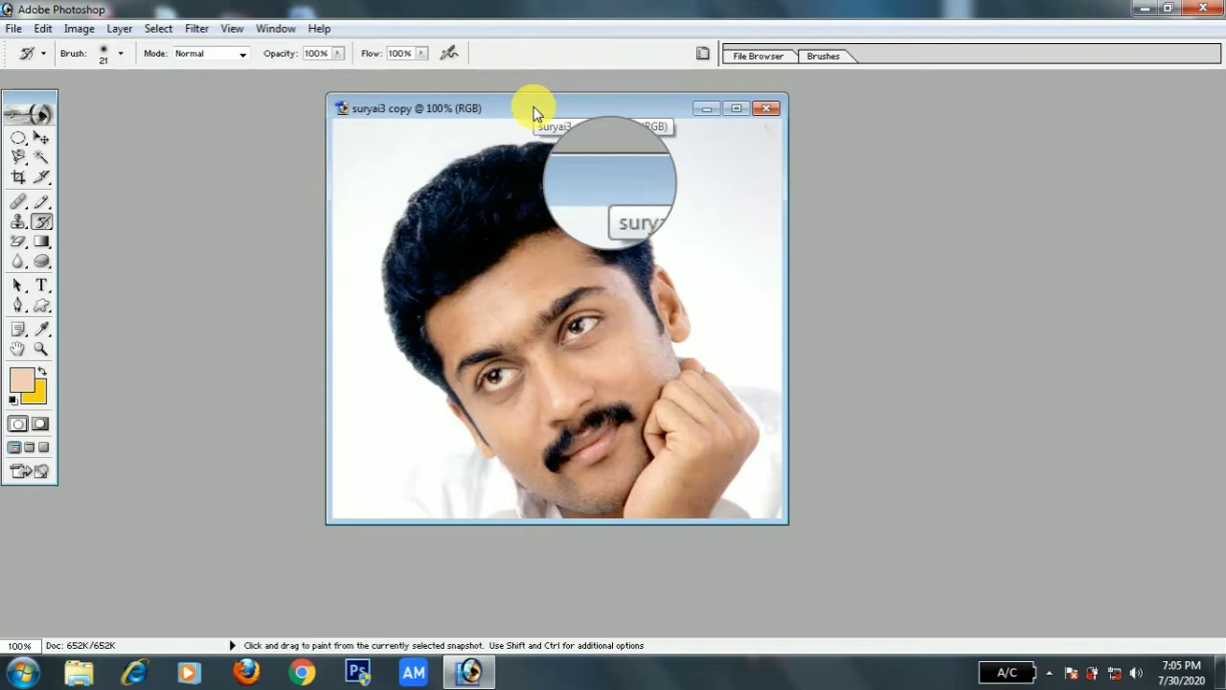
- Keep the duplicated image in a floating window and show the Layers palette
double_click(535, 108)
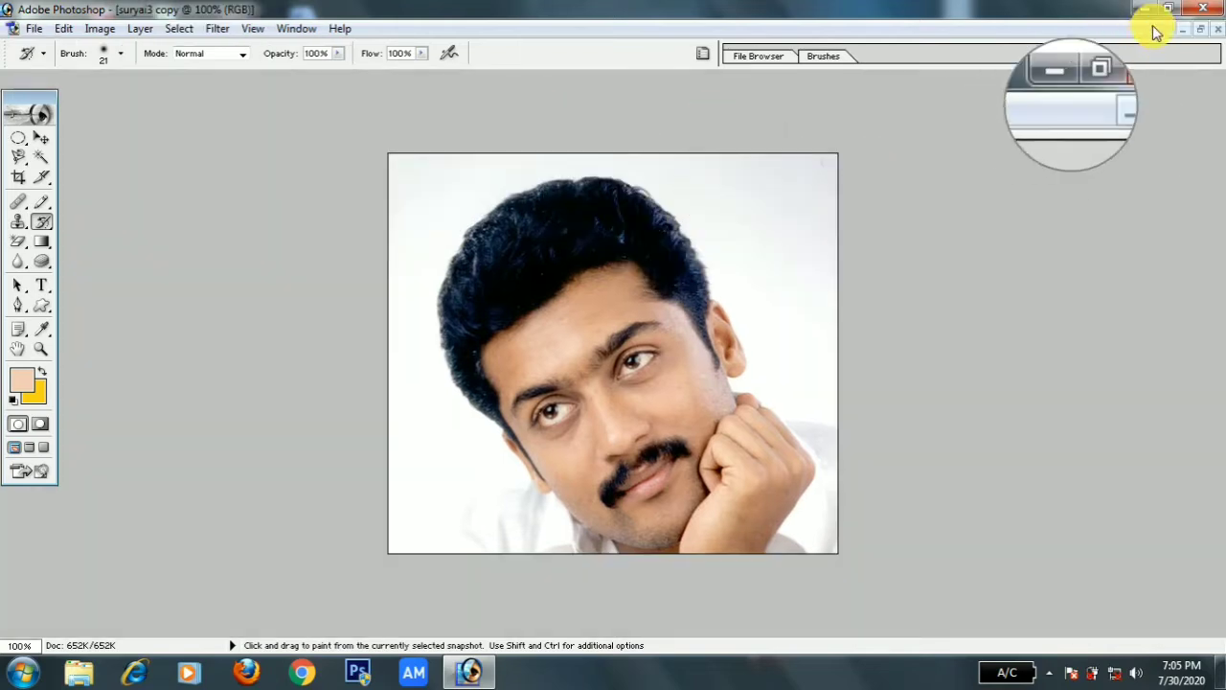
left_click(1199, 29)
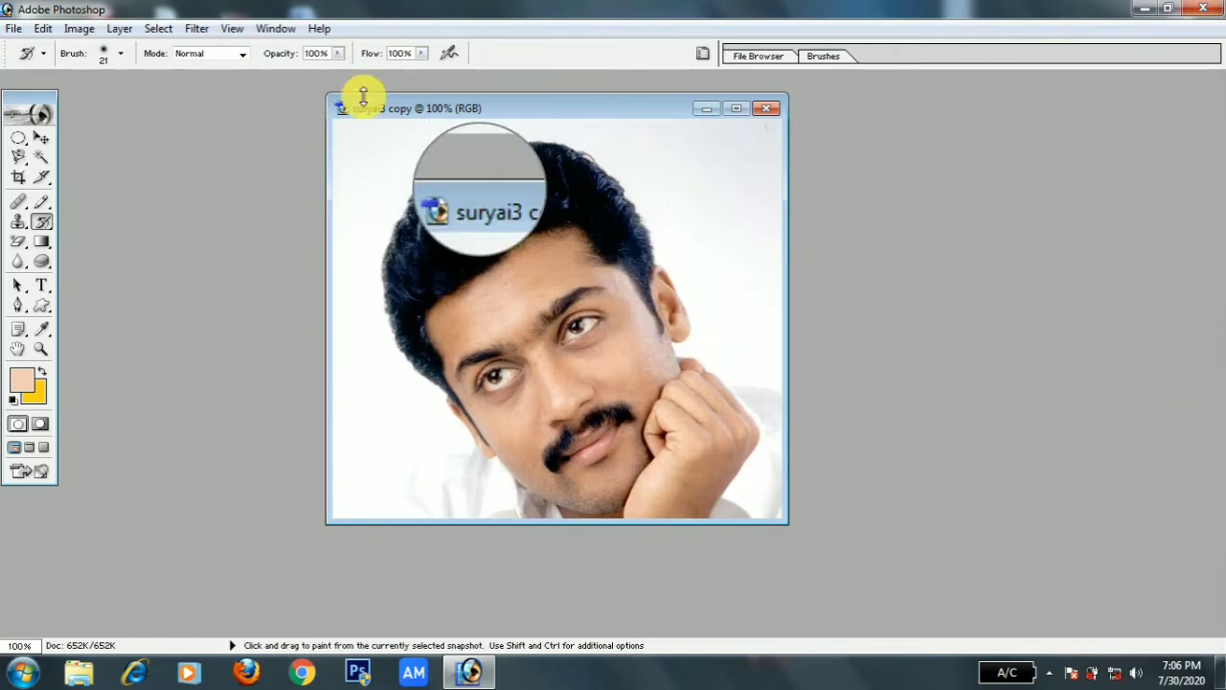
left_click(272, 29)
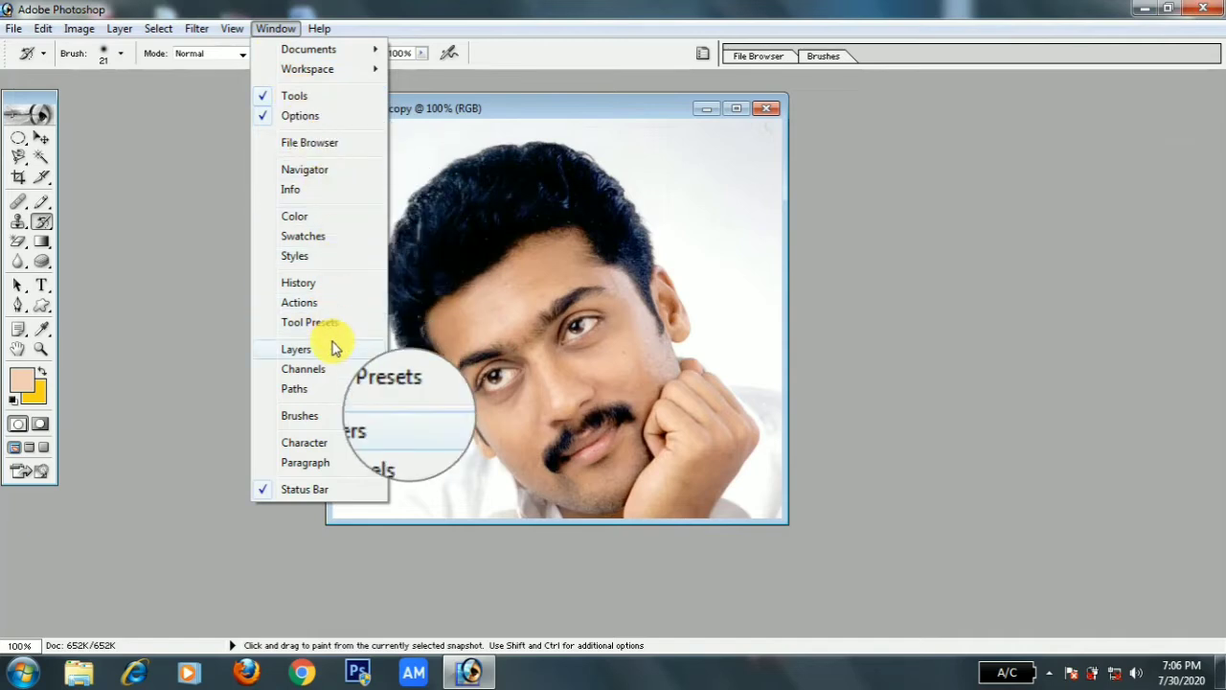
left_click(297, 350)
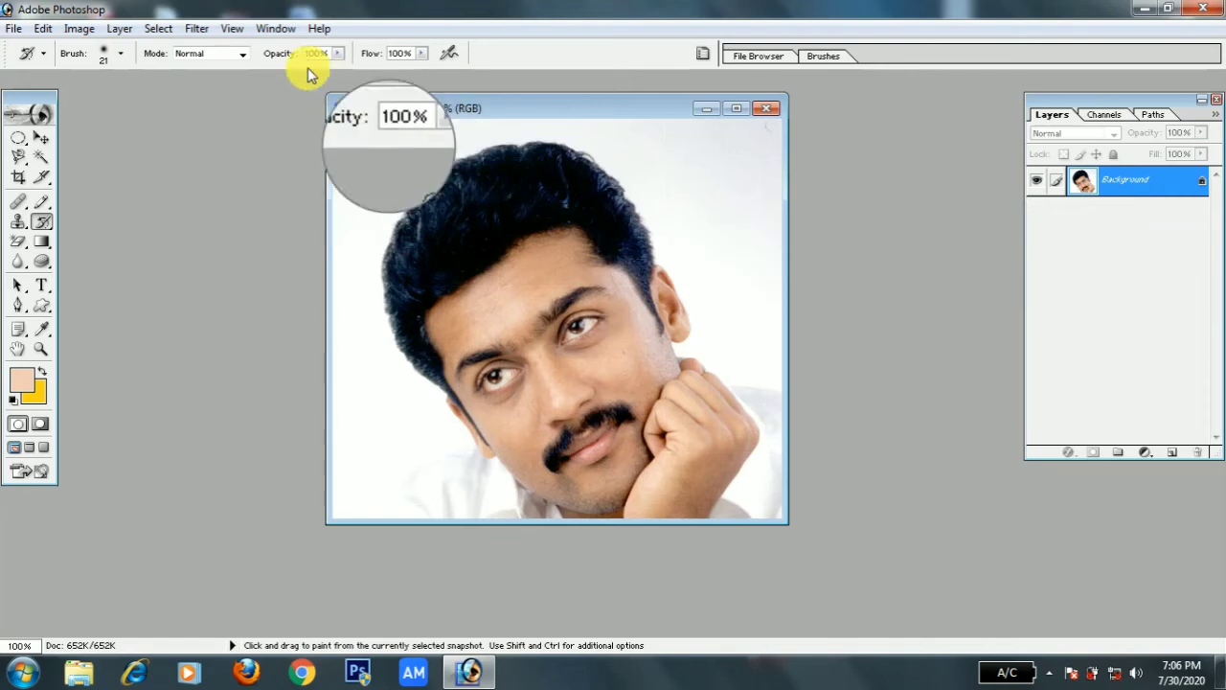
- Convert the locked Background into a regular layer named Layer 0 and dismiss the PointerFocus trial notice
left_click(158, 30)
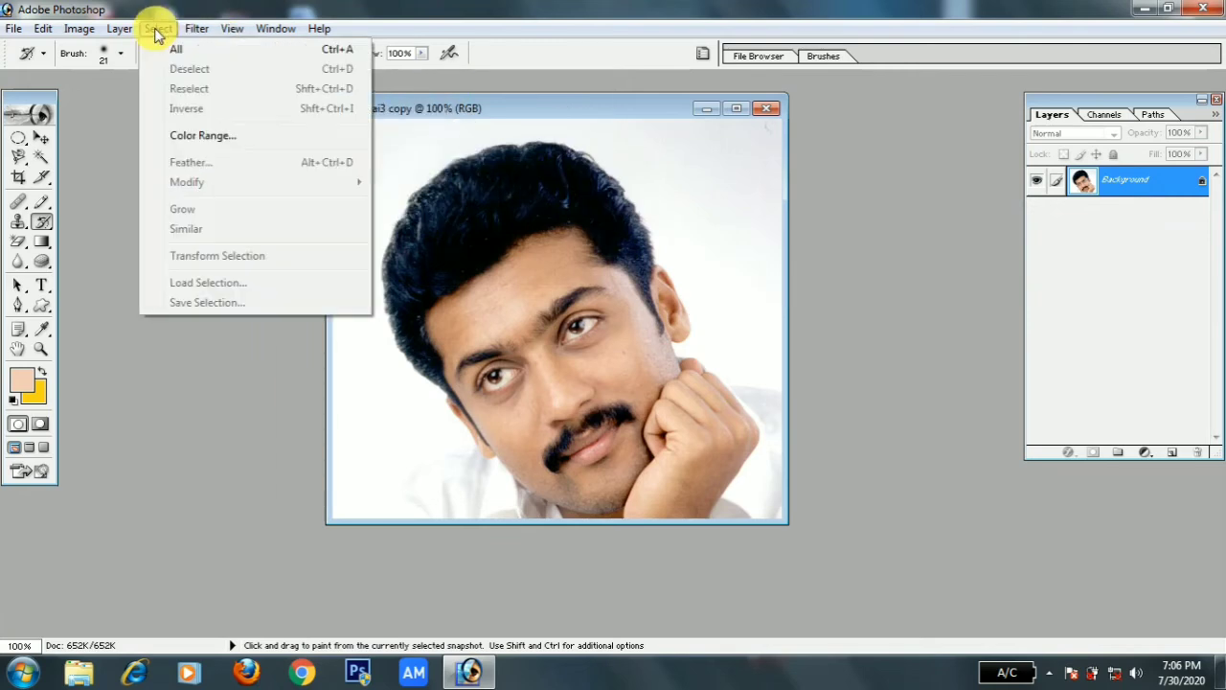
mouse_move(185, 31)
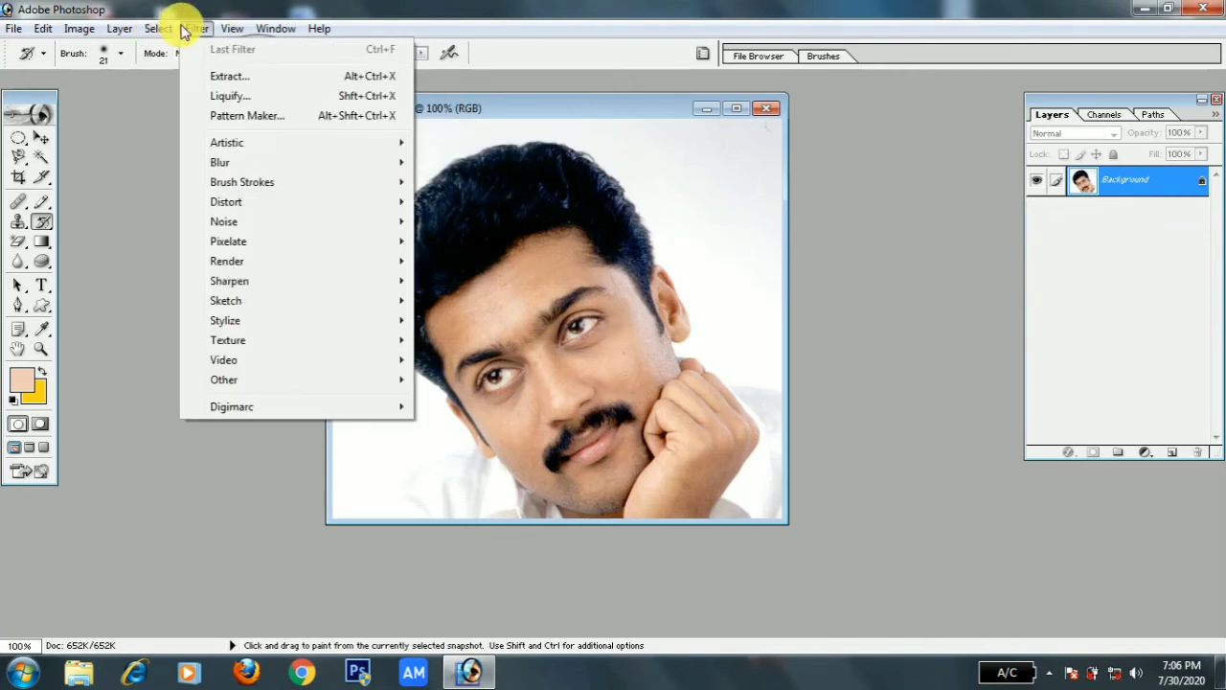
mouse_move(139, 34)
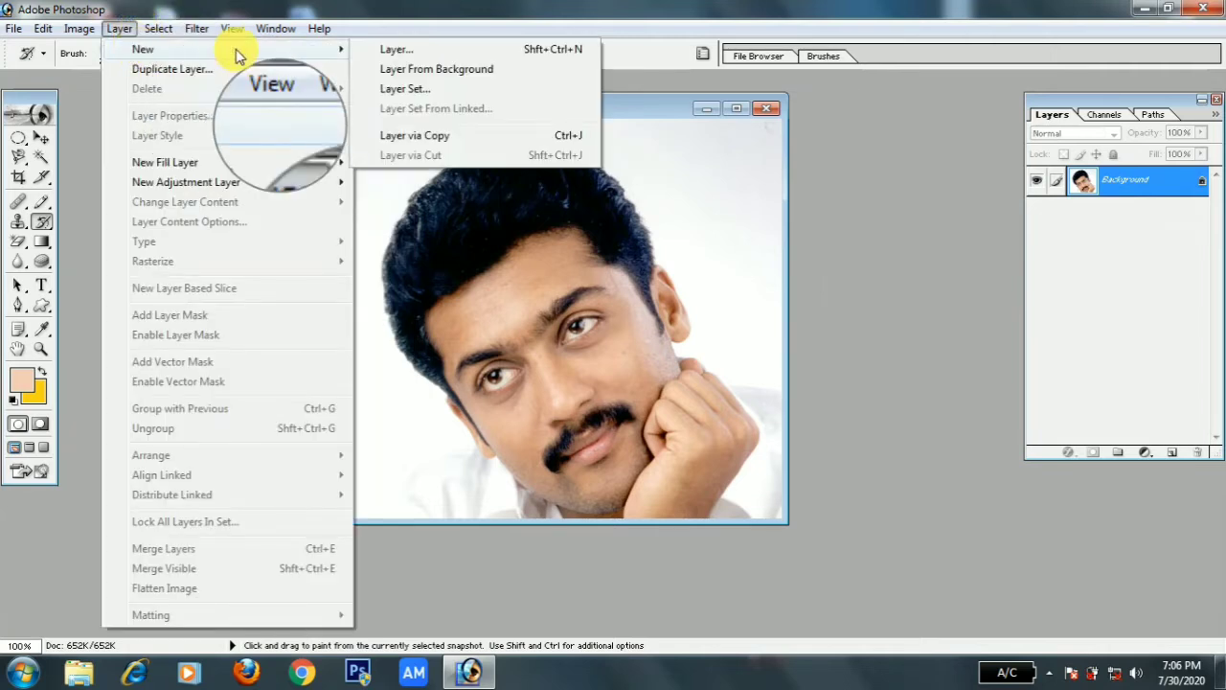
left_click(431, 67)
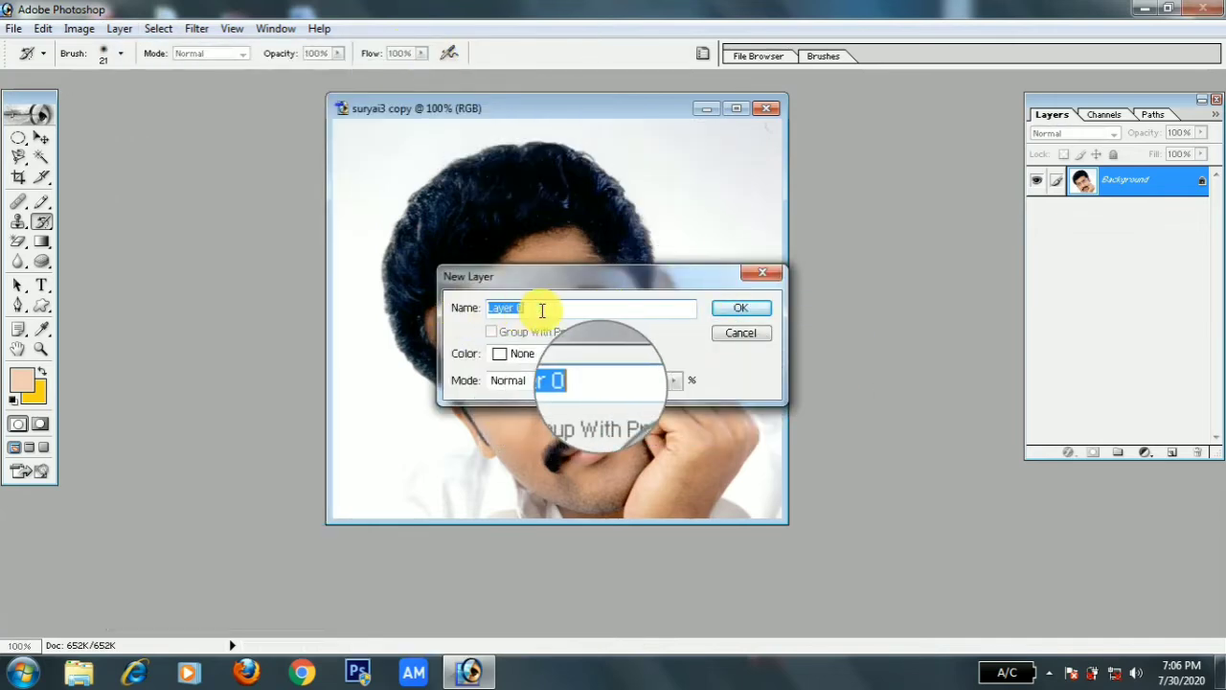
left_click(729, 316)
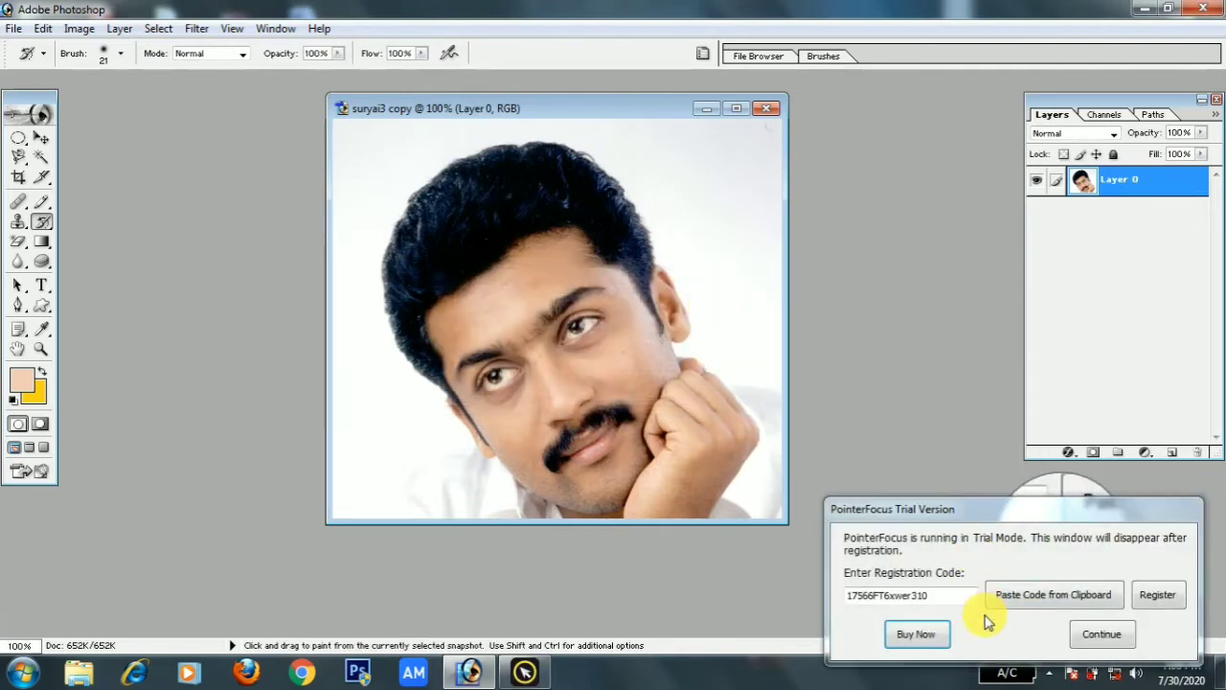
left_click(1102, 634)
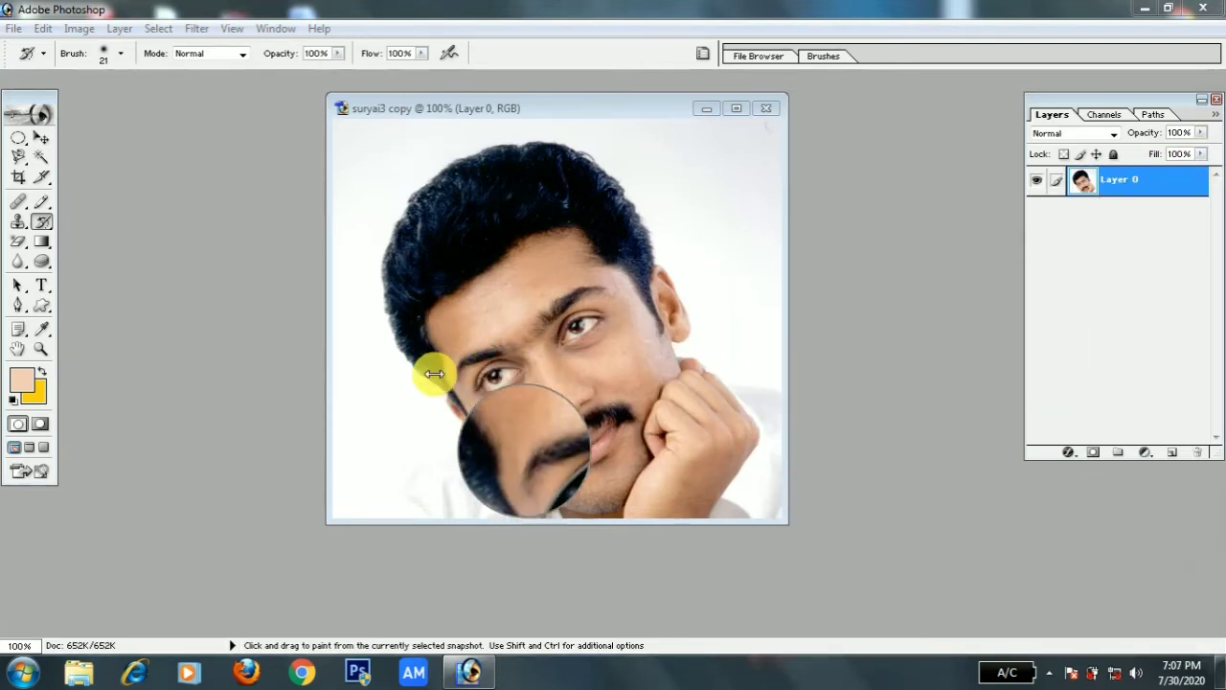
- With the Pen tool, draw a small seven-point filled shape on the white background beside the man's hair
left_click(17, 306)
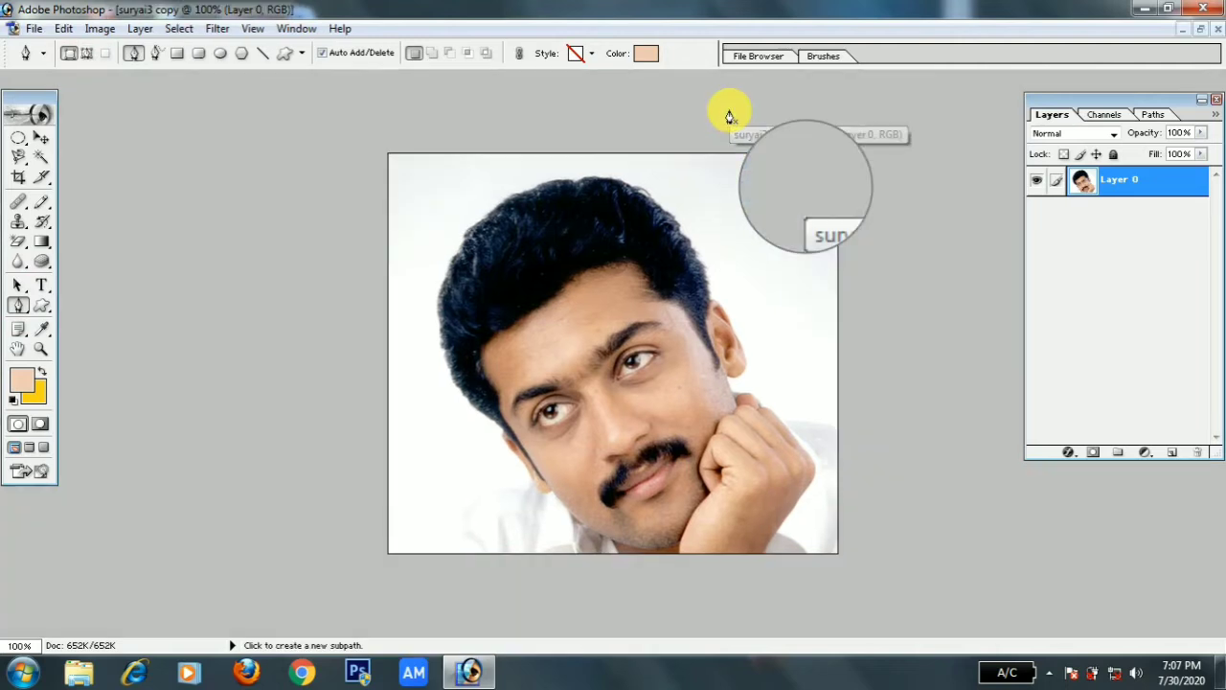
left_click(731, 110)
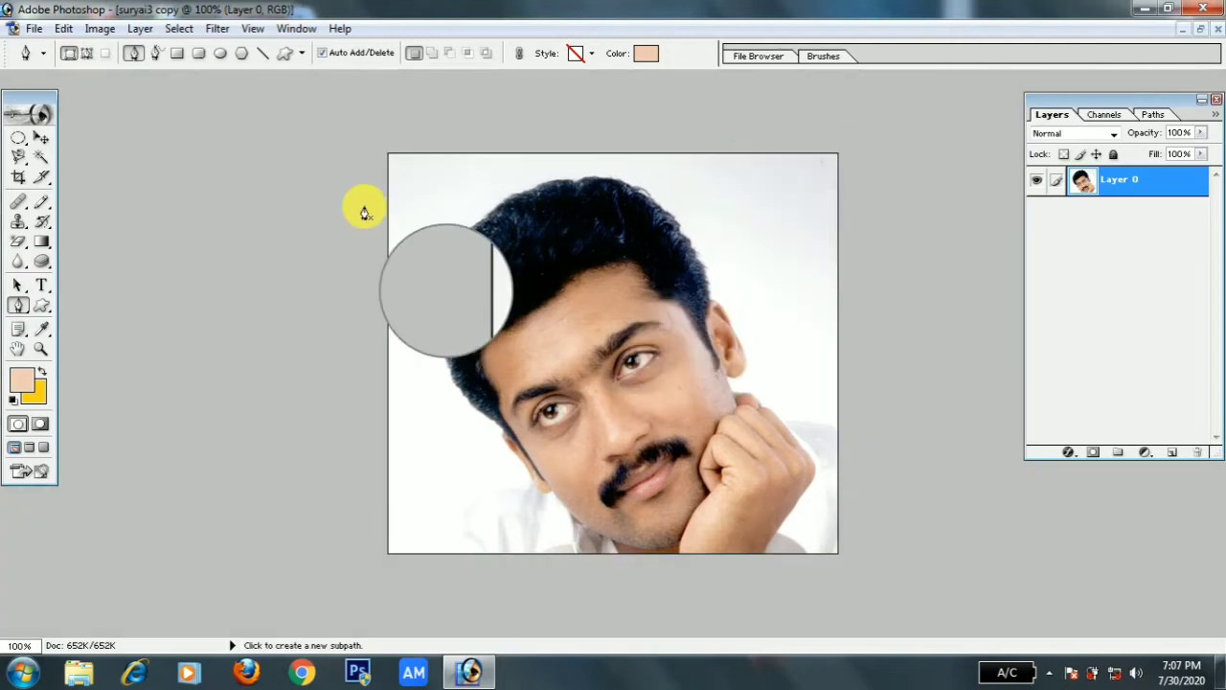
left_click(403, 191)
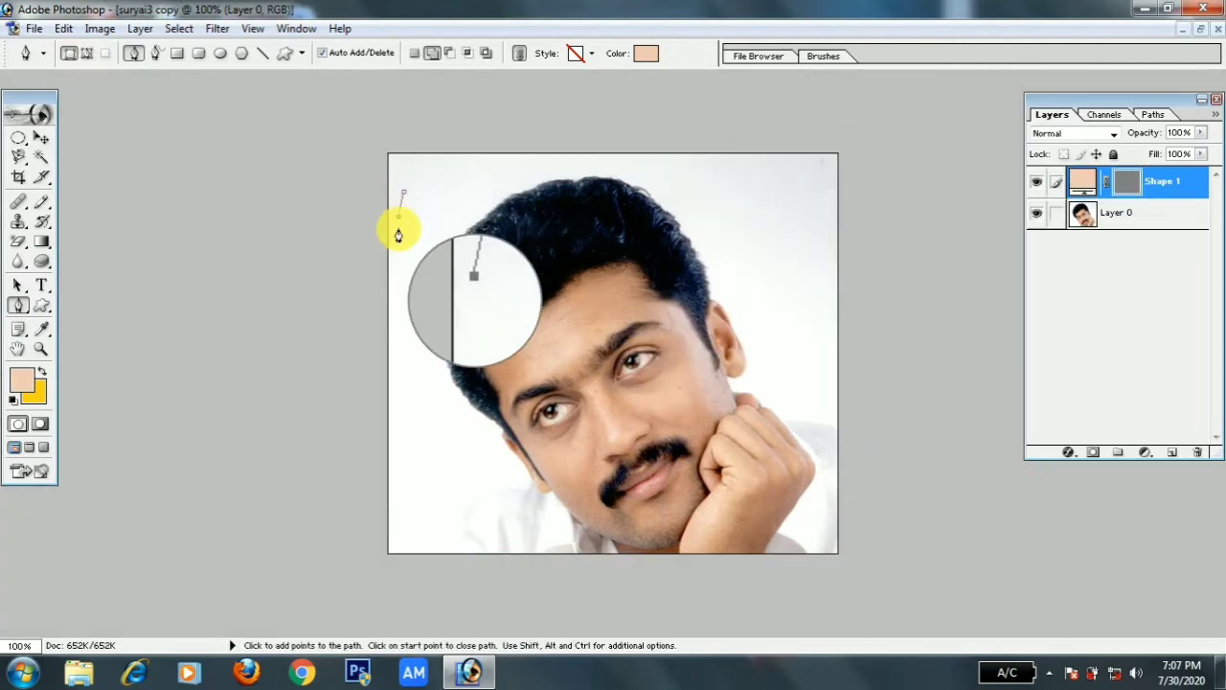
left_click(399, 238)
left_click(410, 240)
left_click(437, 234)
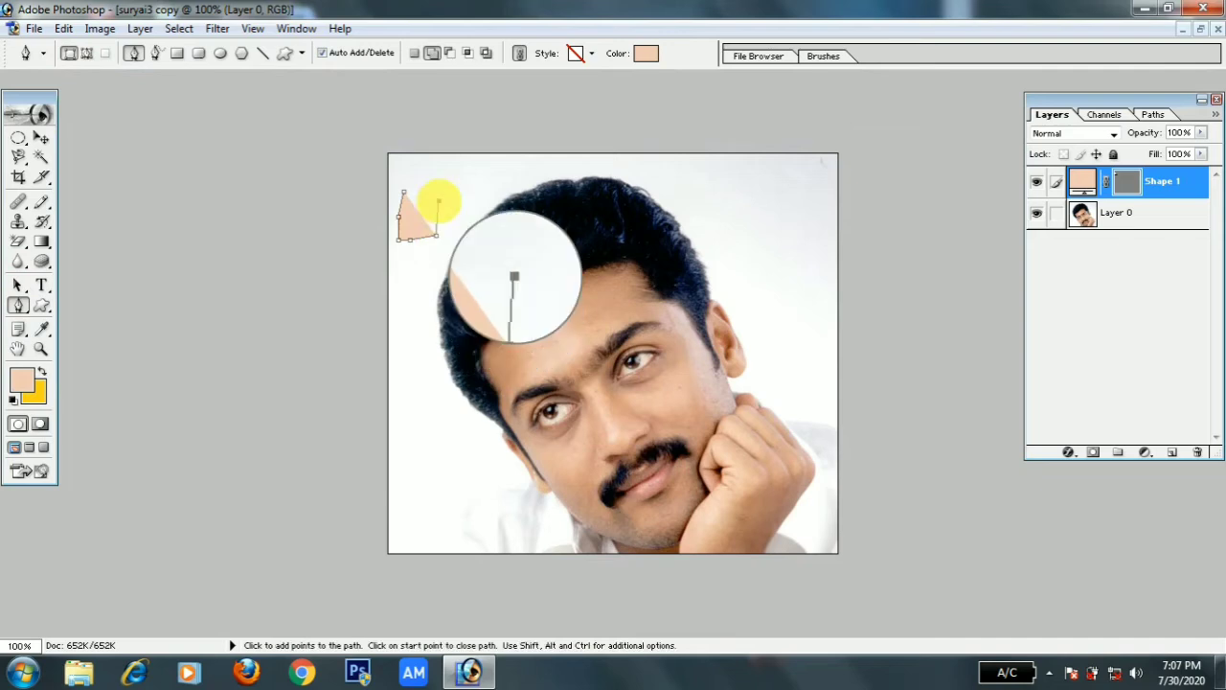
left_click(438, 200)
left_click(429, 179)
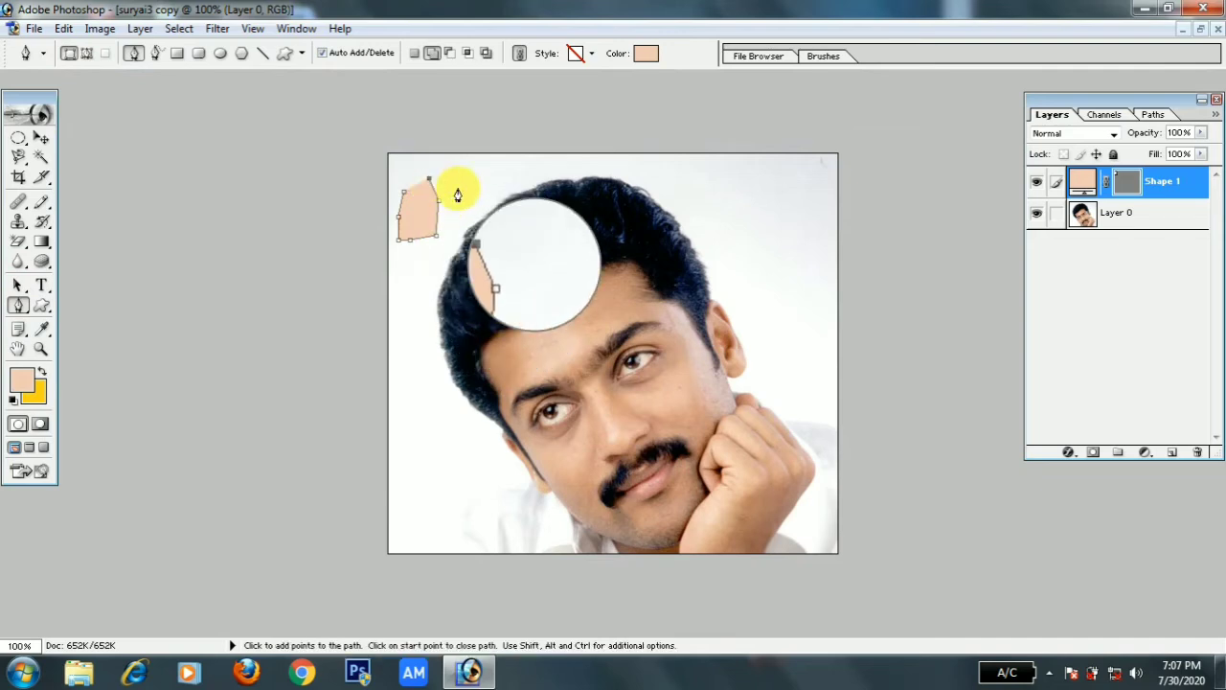
- Undo the last anchor point and step backward until the whole pen shape is removed
key("ctrl+z")
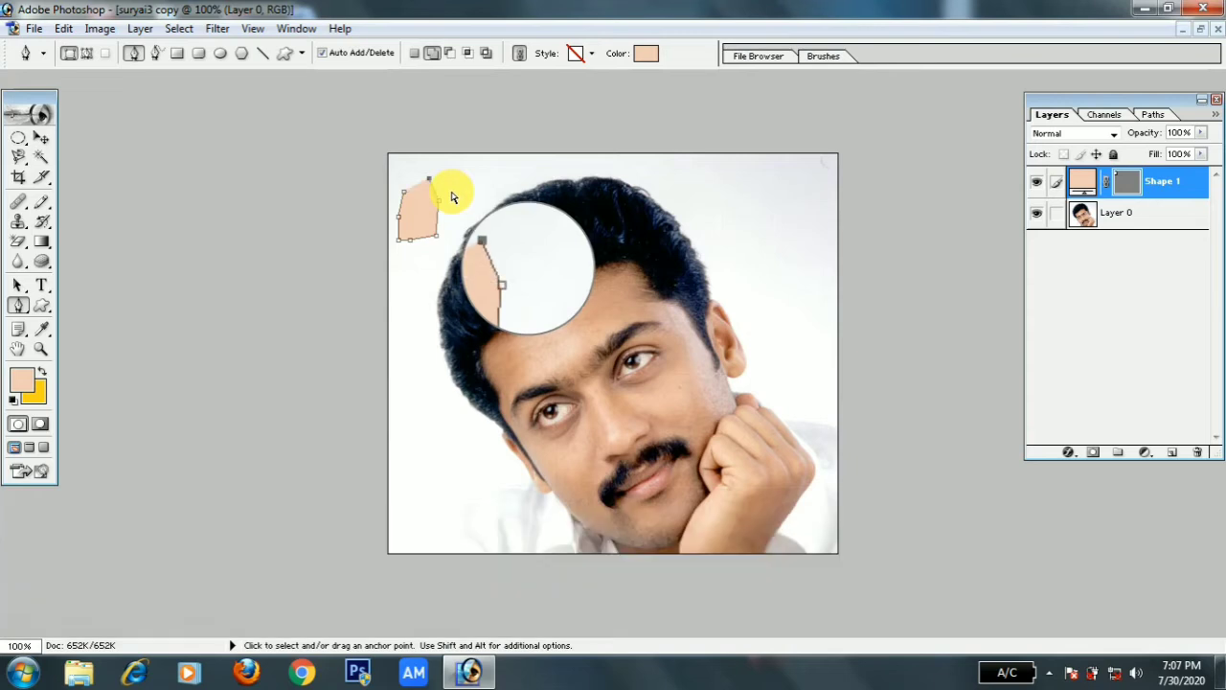
key("alt")
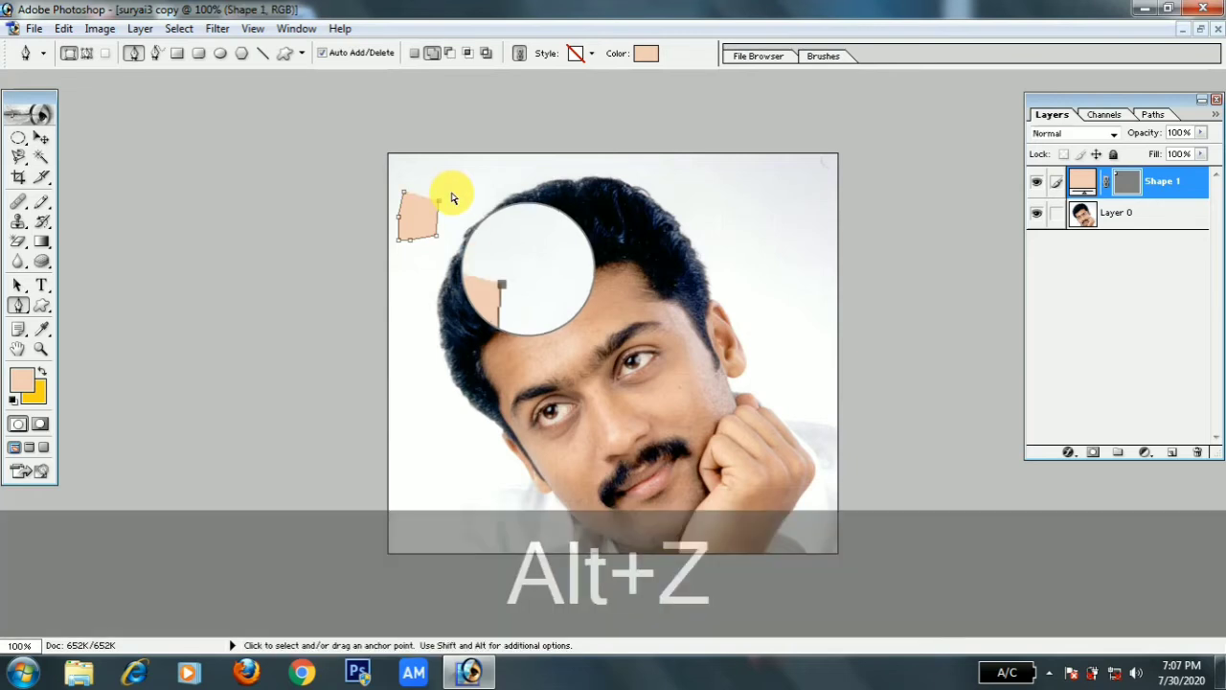
key("ctrl+alt+z")
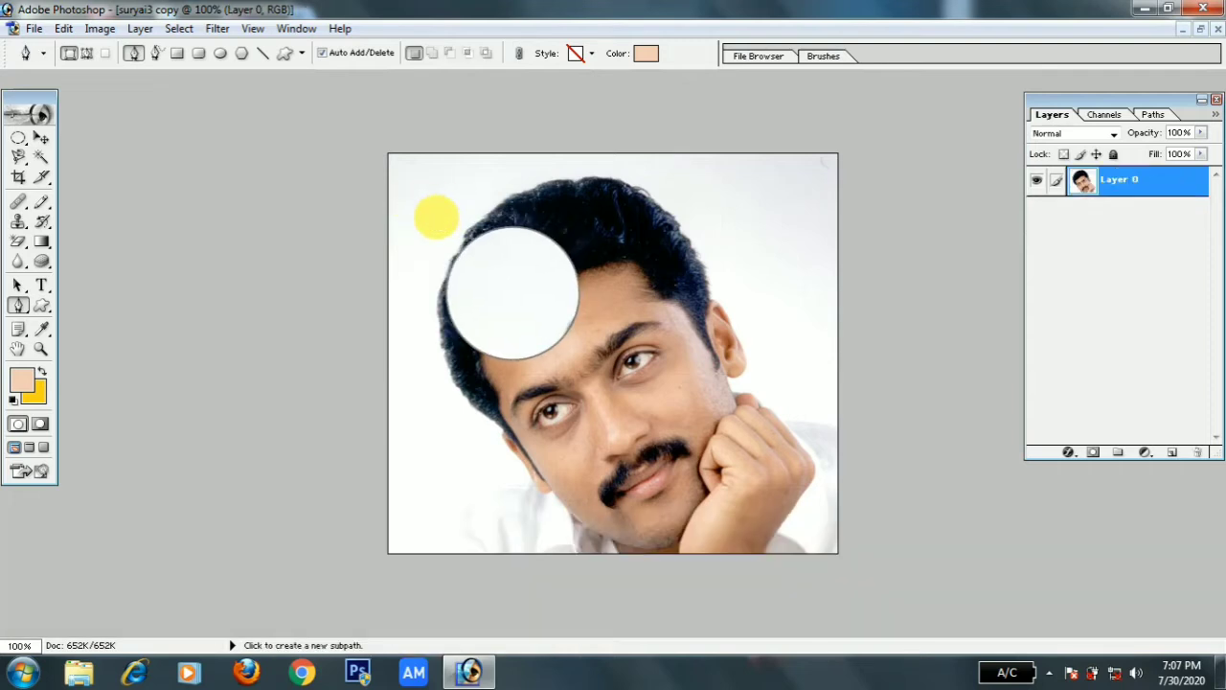
- Step forward and backward through the pen shape's history and place a single anchor point on the white background beside the hair
key("ctrl+shift+z")
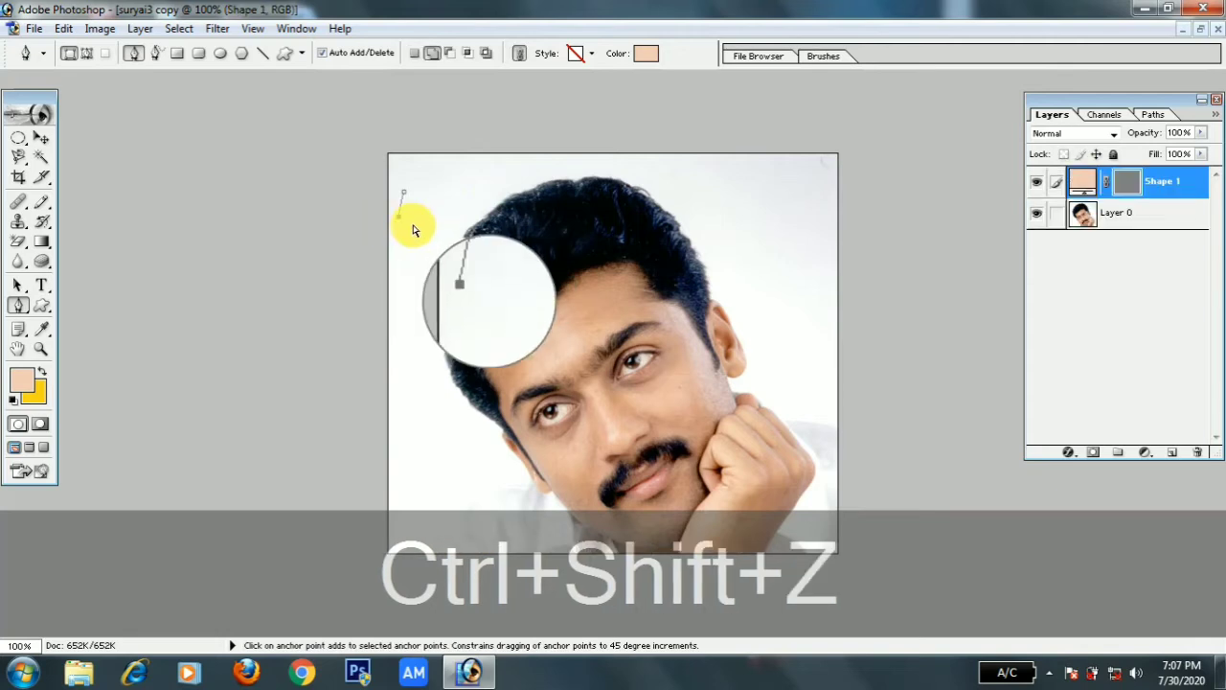
key("alt+z")
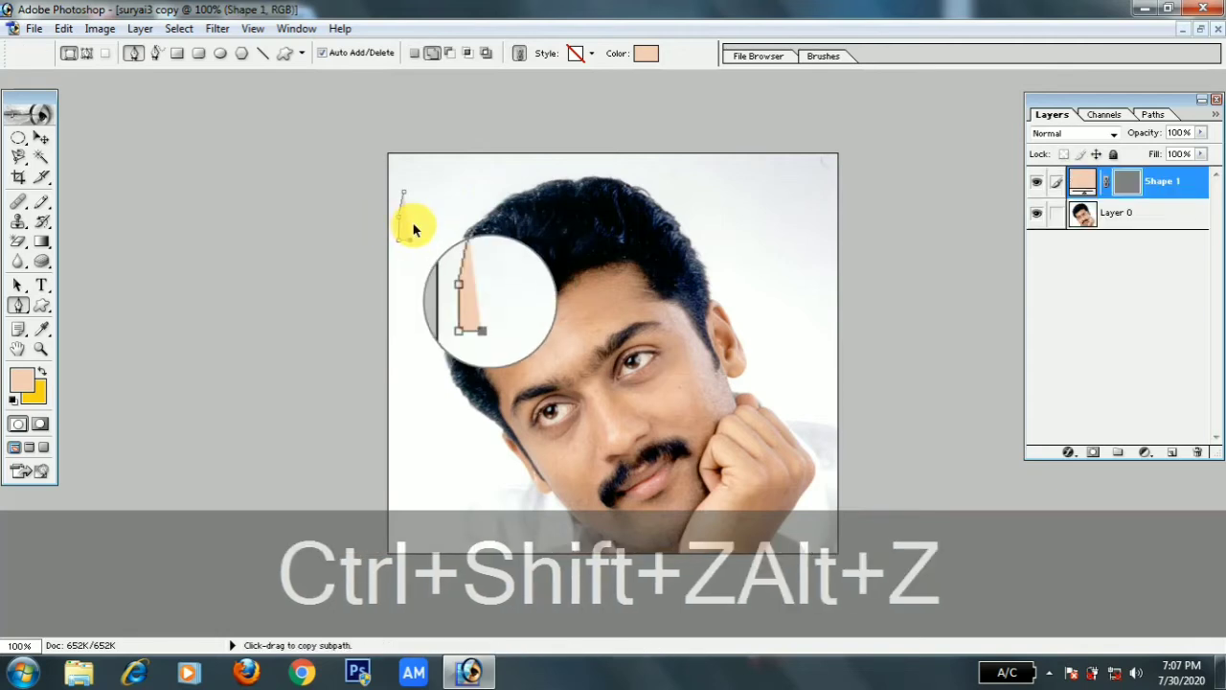
left_click(414, 225)
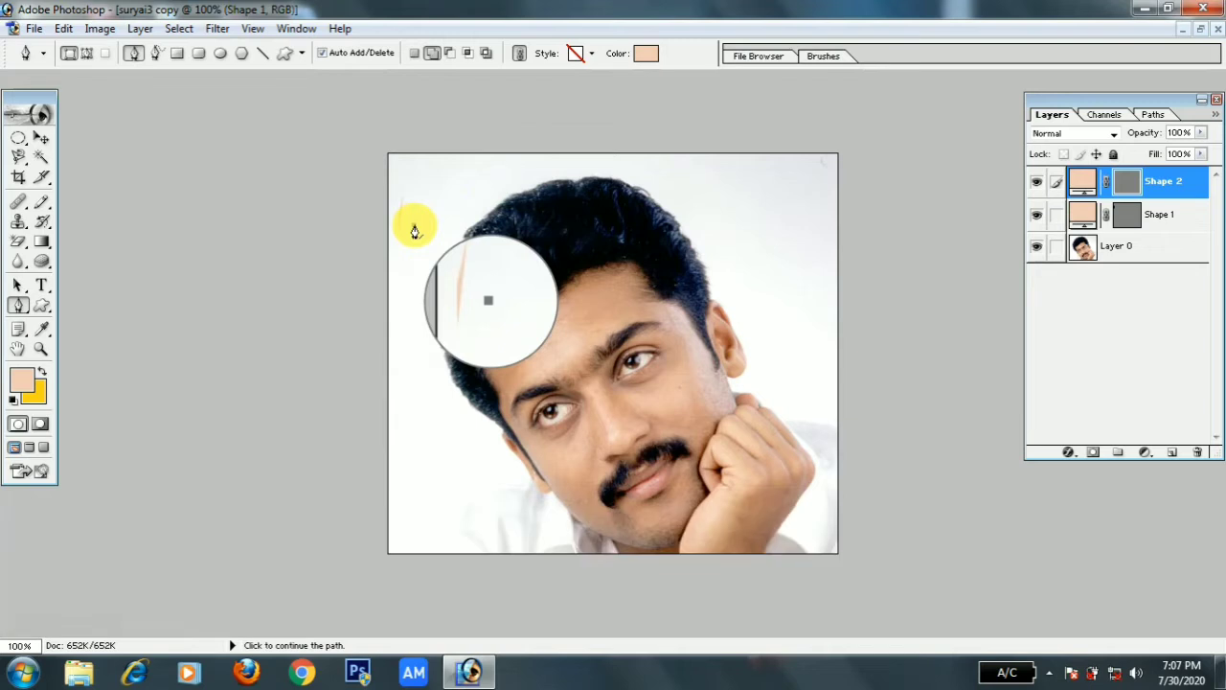
key("ctrl+alt+z")
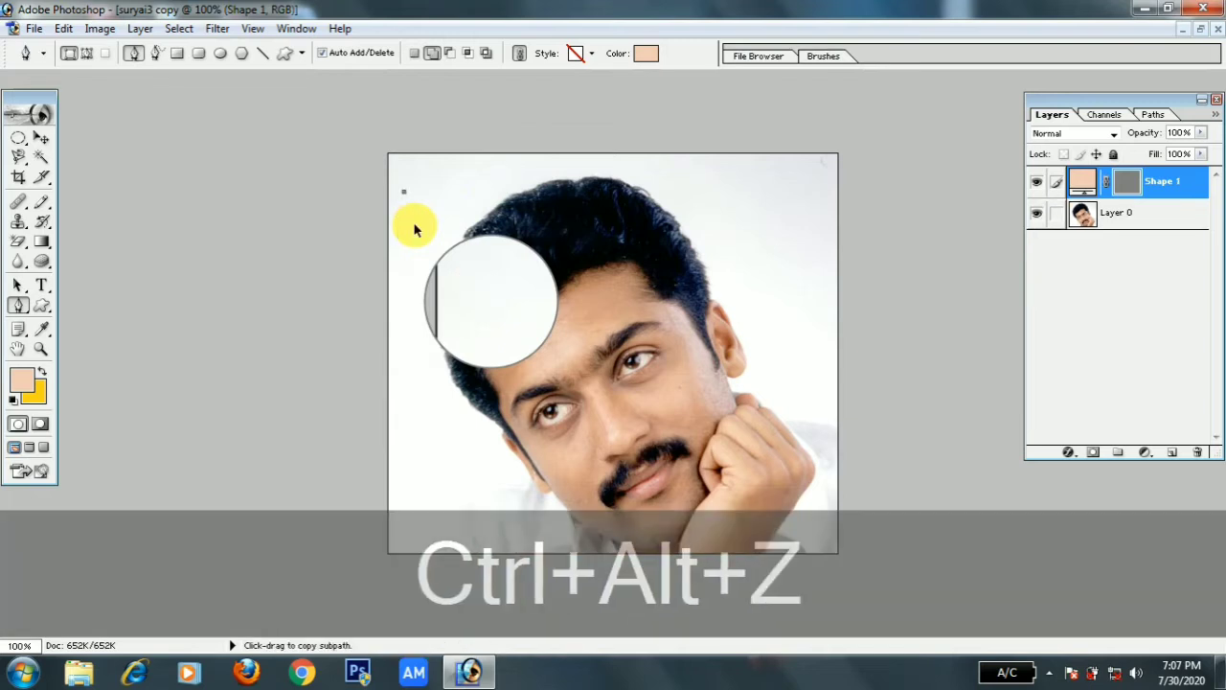
key("ctrl")
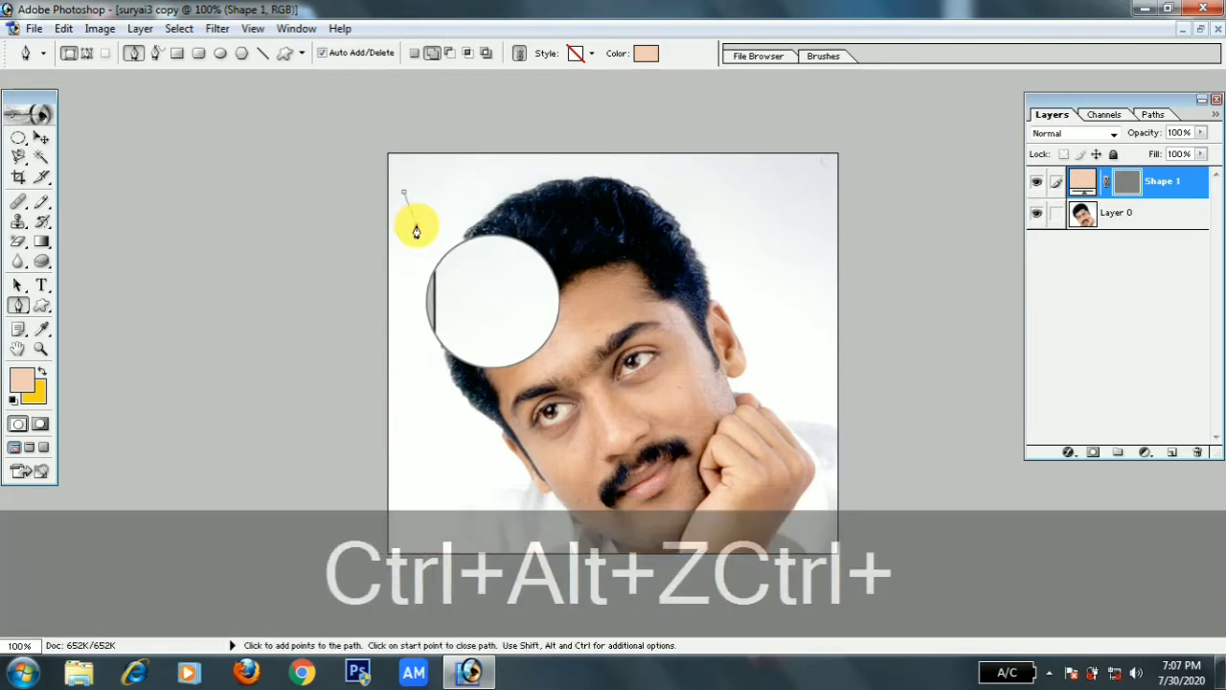
key("ctrl+alt+z")
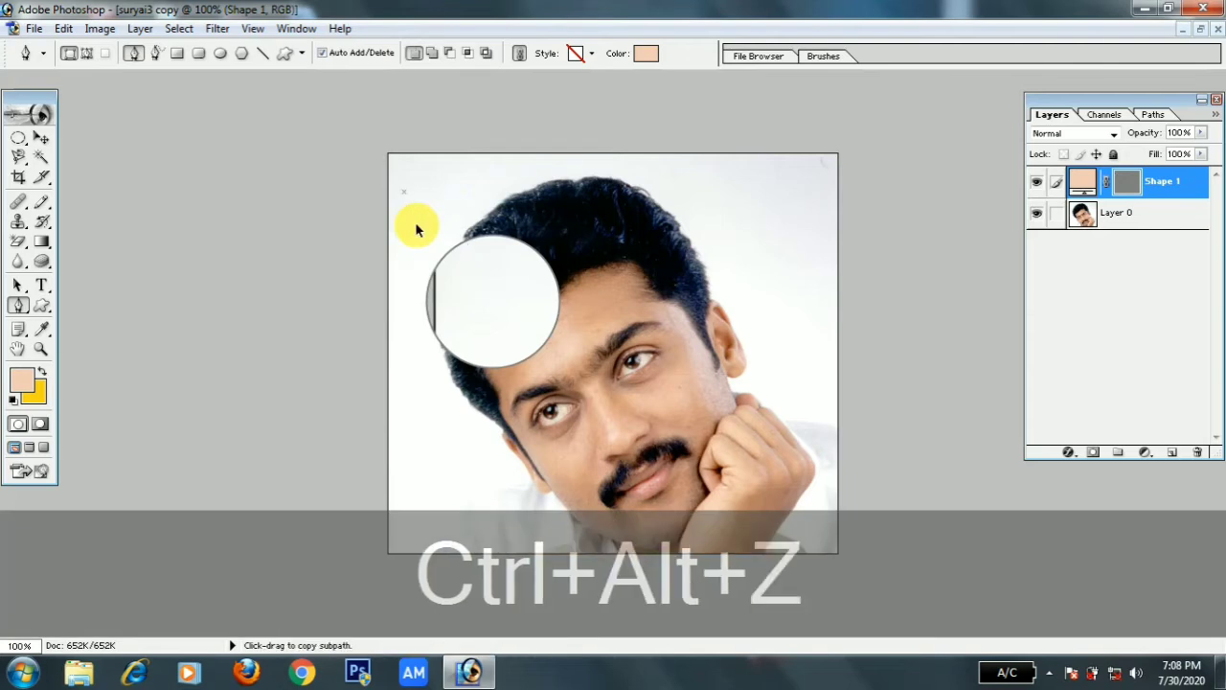
left_click(417, 225)
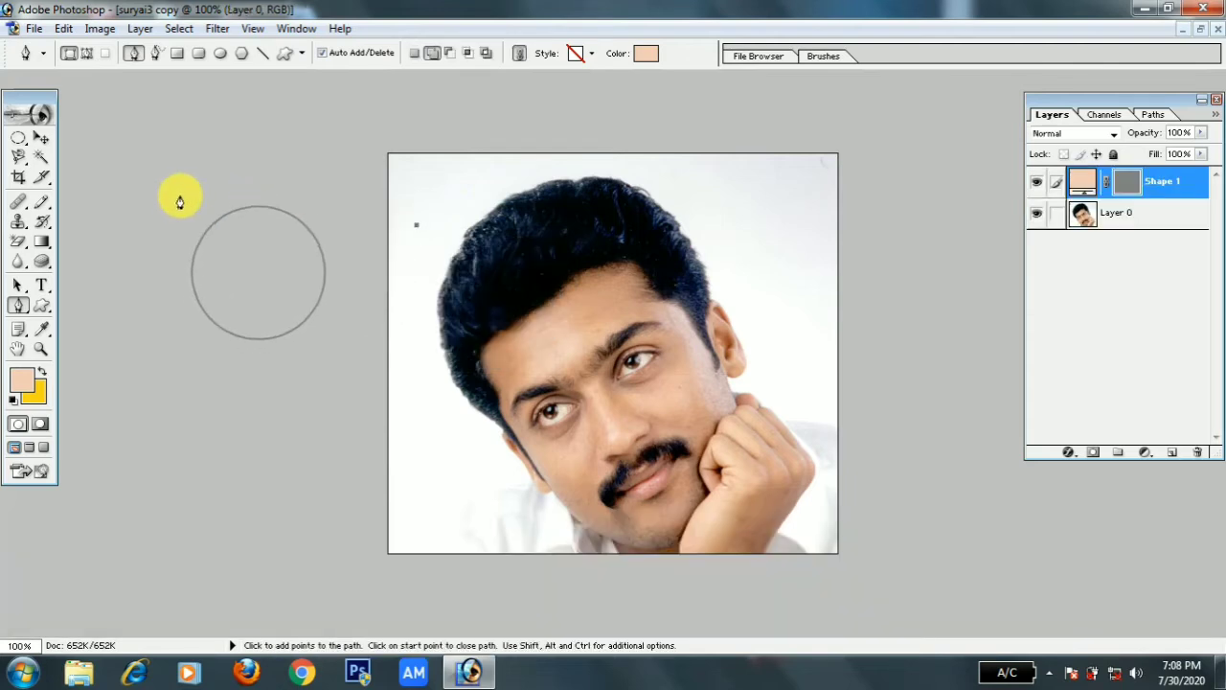
- Set the Pen tool to Paths mode and trace the man's shirt shoulder from the photo's lower-left edge up towards the ear
left_click(84, 58)
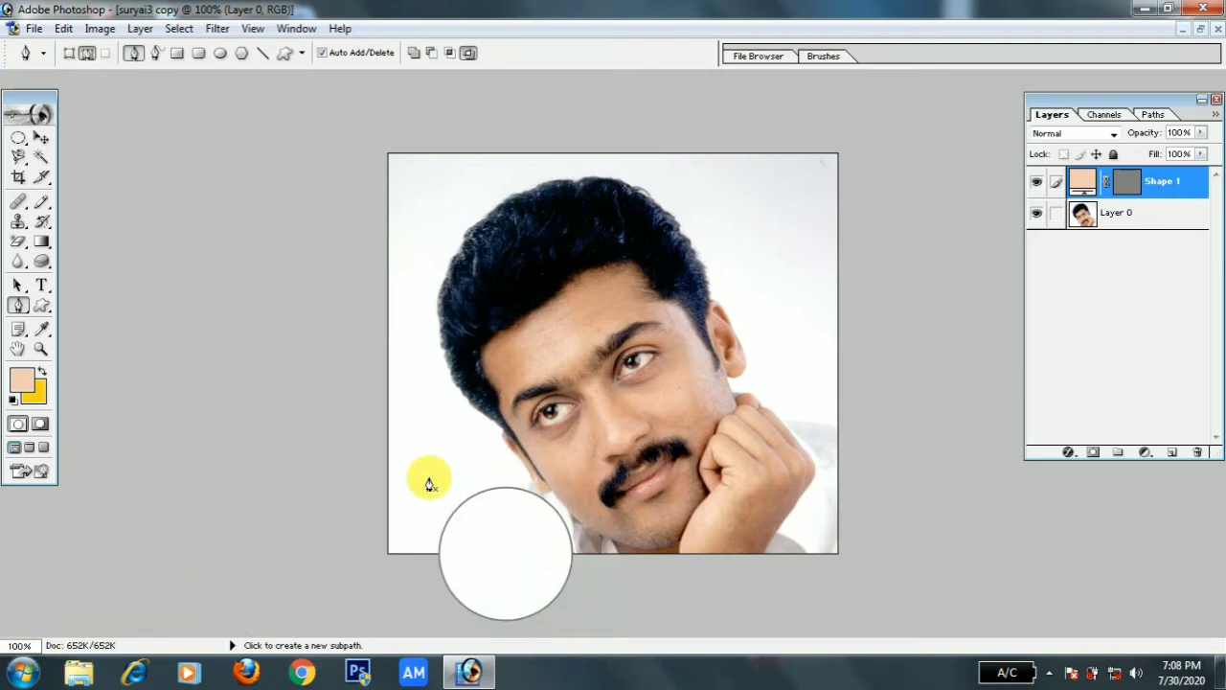
key("ctrl+equal")
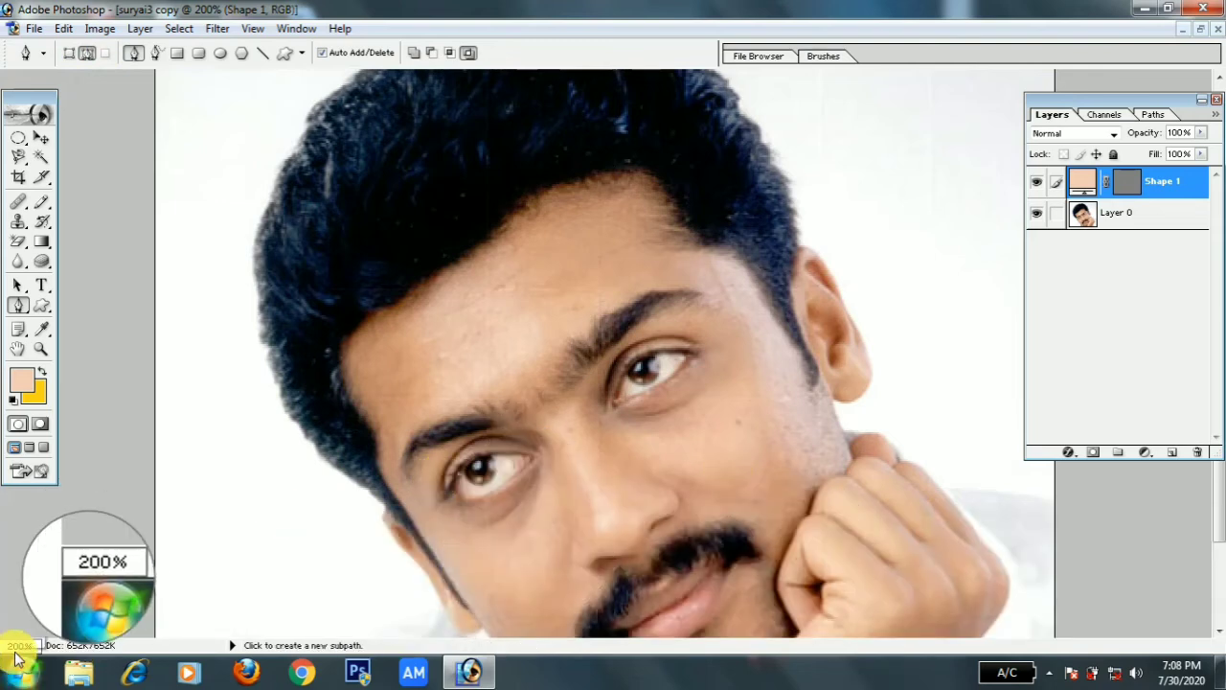
scroll(474, 506, "down", 1)
scroll(475, 506, "down", 2)
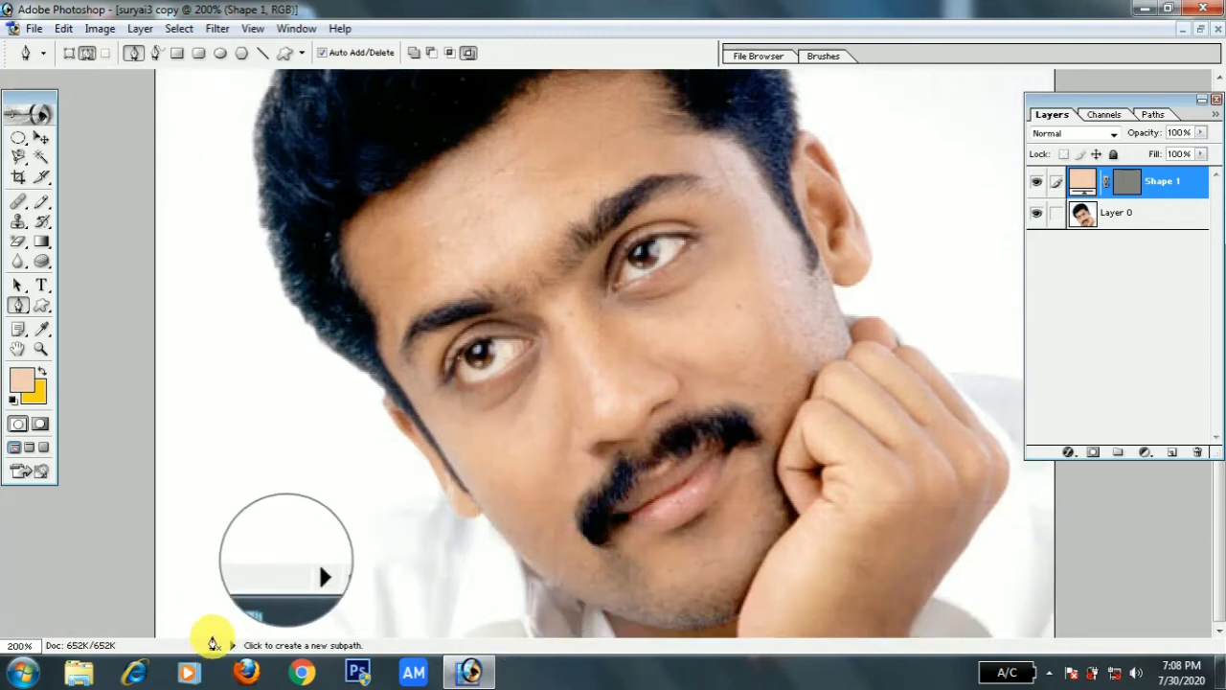
left_click(212, 638)
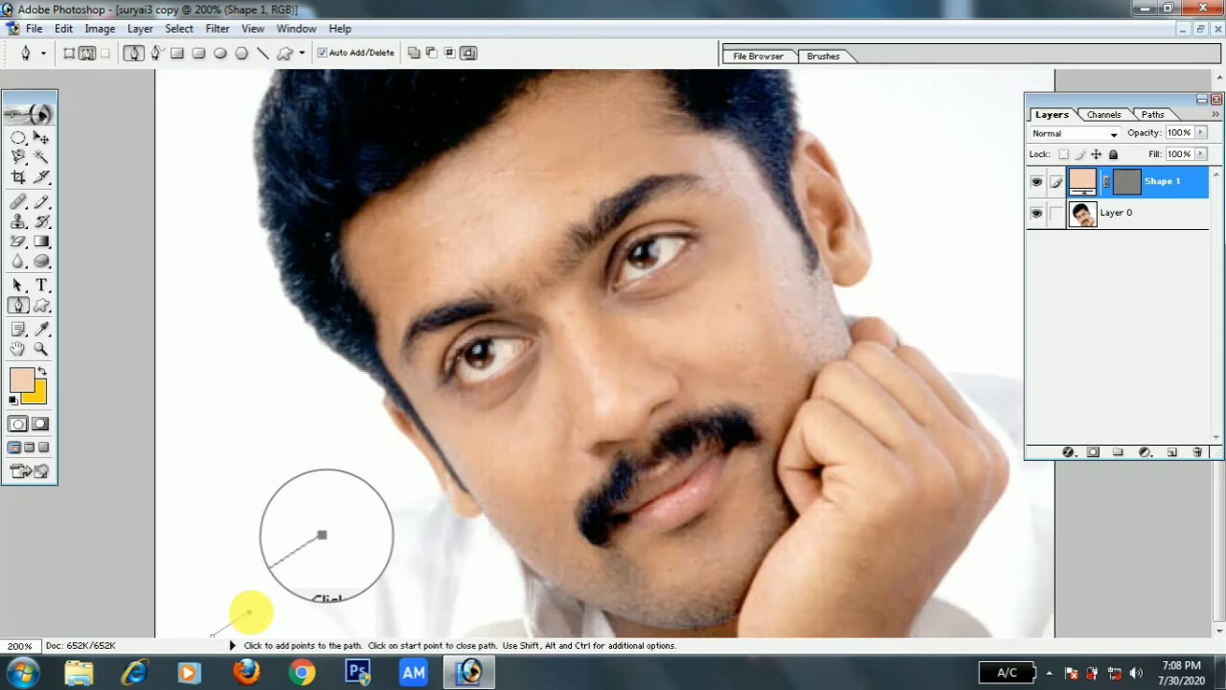
left_click(311, 562)
left_click(351, 520)
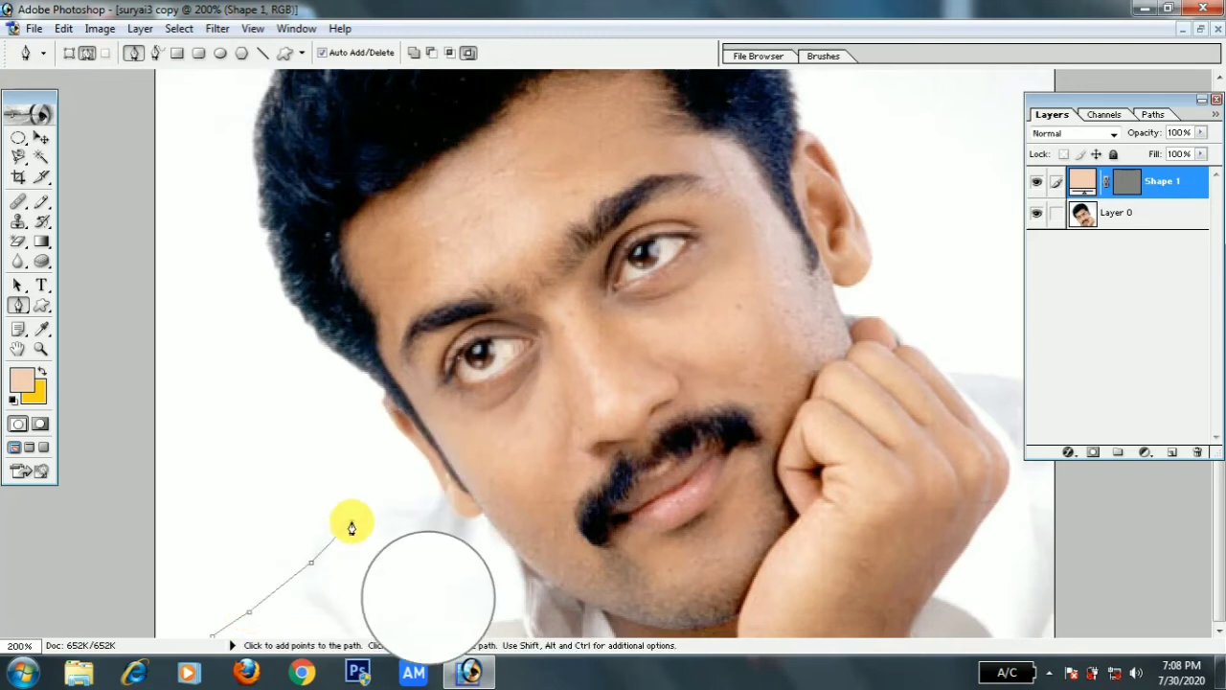
left_click(386, 512)
left_click(422, 510)
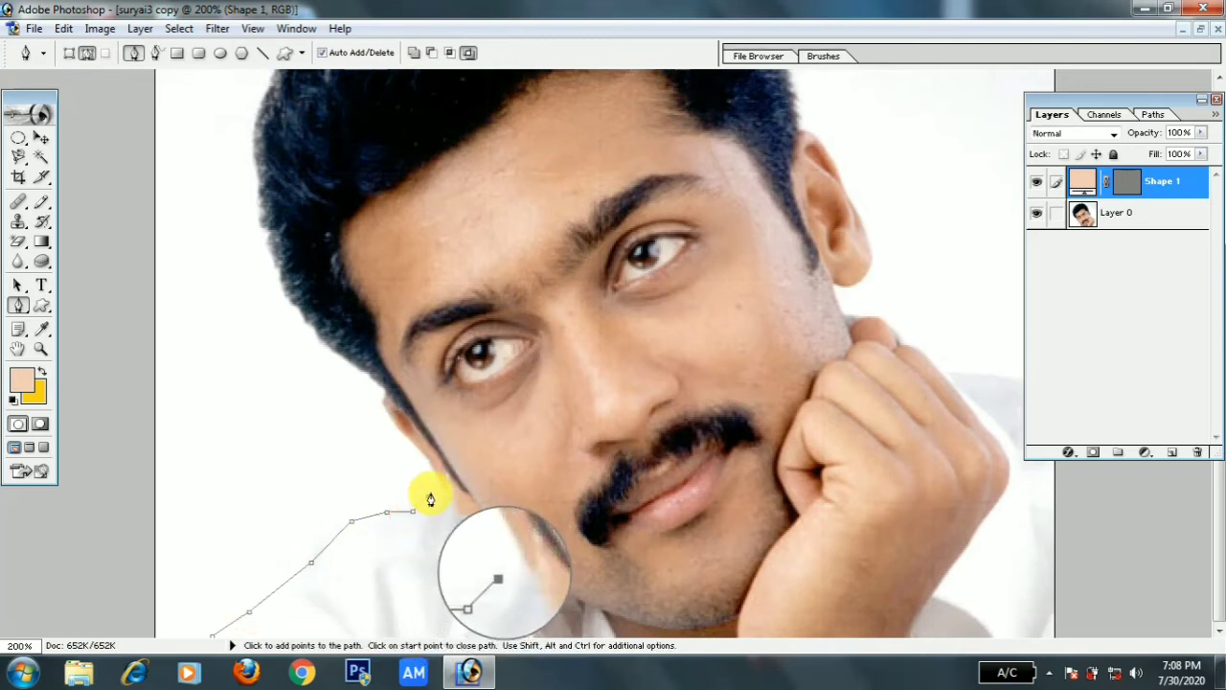
- Continue the path up past the ear on the photo's left side and along the outer edge of the hair
left_click(403, 438)
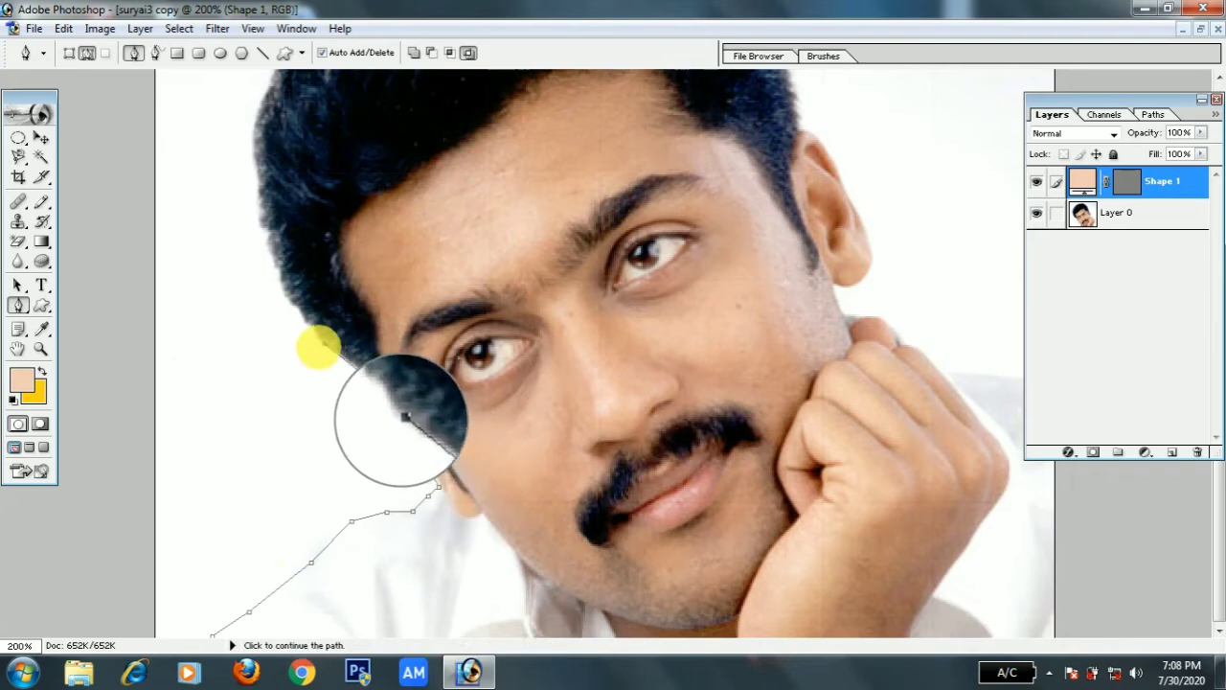
left_click(283, 288)
left_click(266, 239)
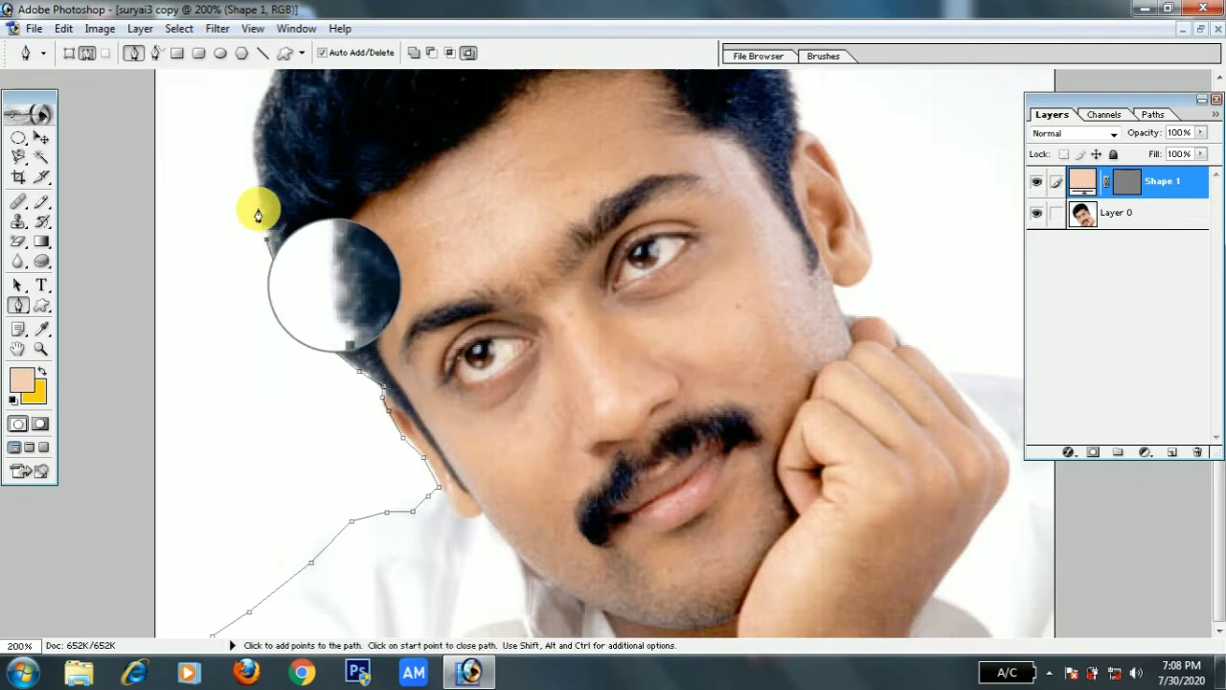
left_click(259, 208)
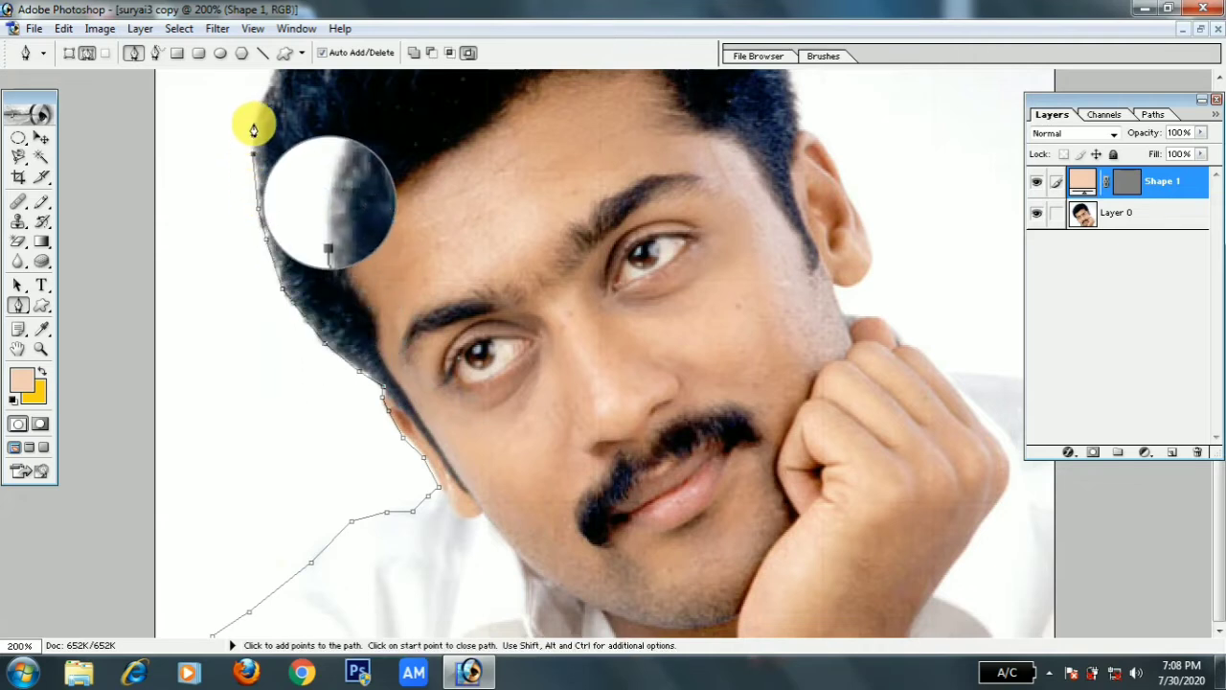
left_click(255, 122)
left_click(262, 101)
left_click(268, 83)
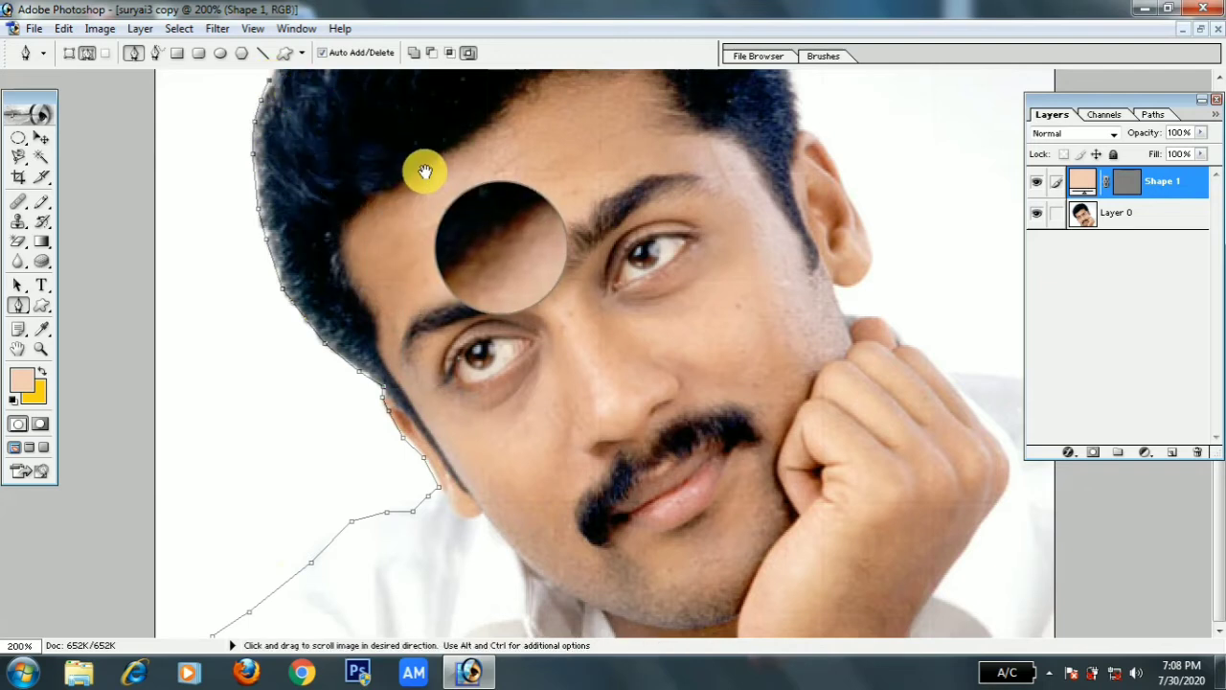
- Extend the path around the upper-left curve of the hair towards the crown, following the hair's outline closely
left_click_drag(428, 171, 479, 430)
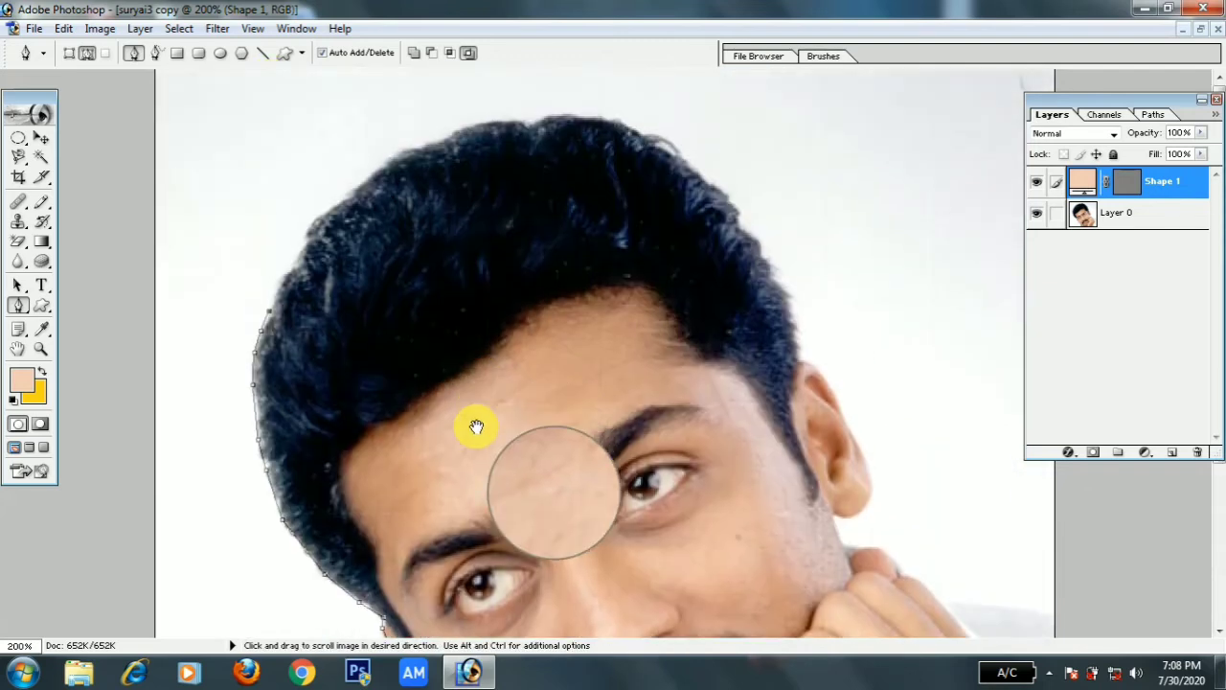
left_click(276, 282)
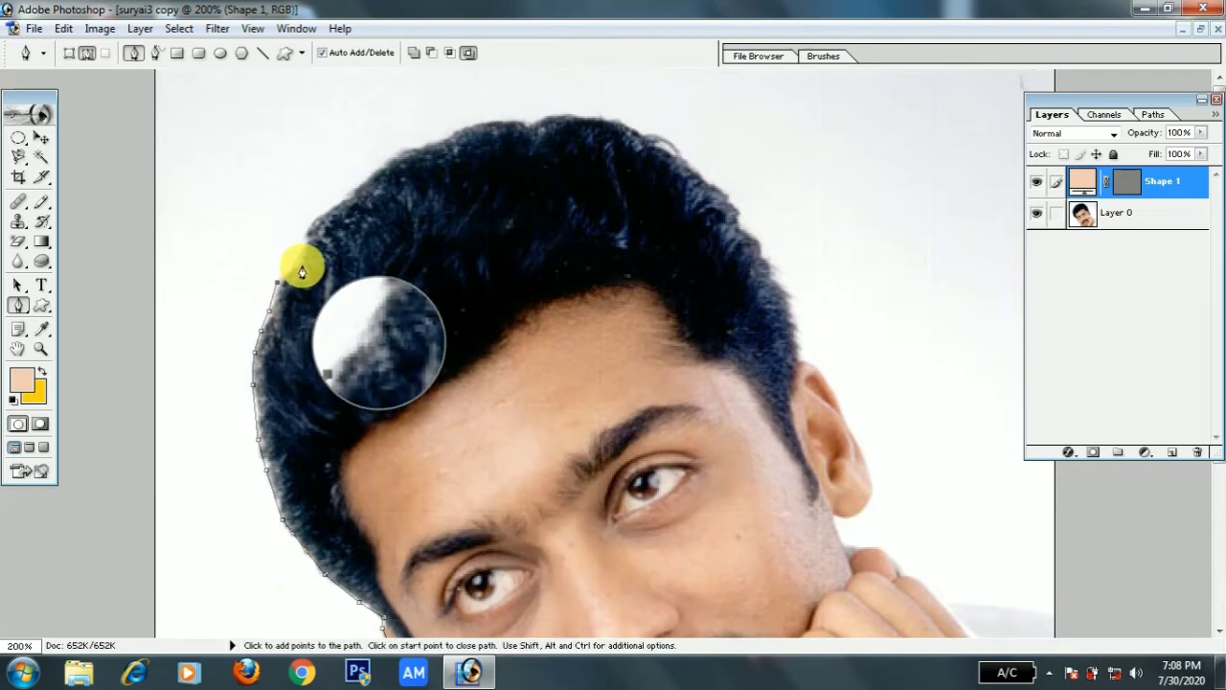
left_click(309, 235)
left_click(324, 213)
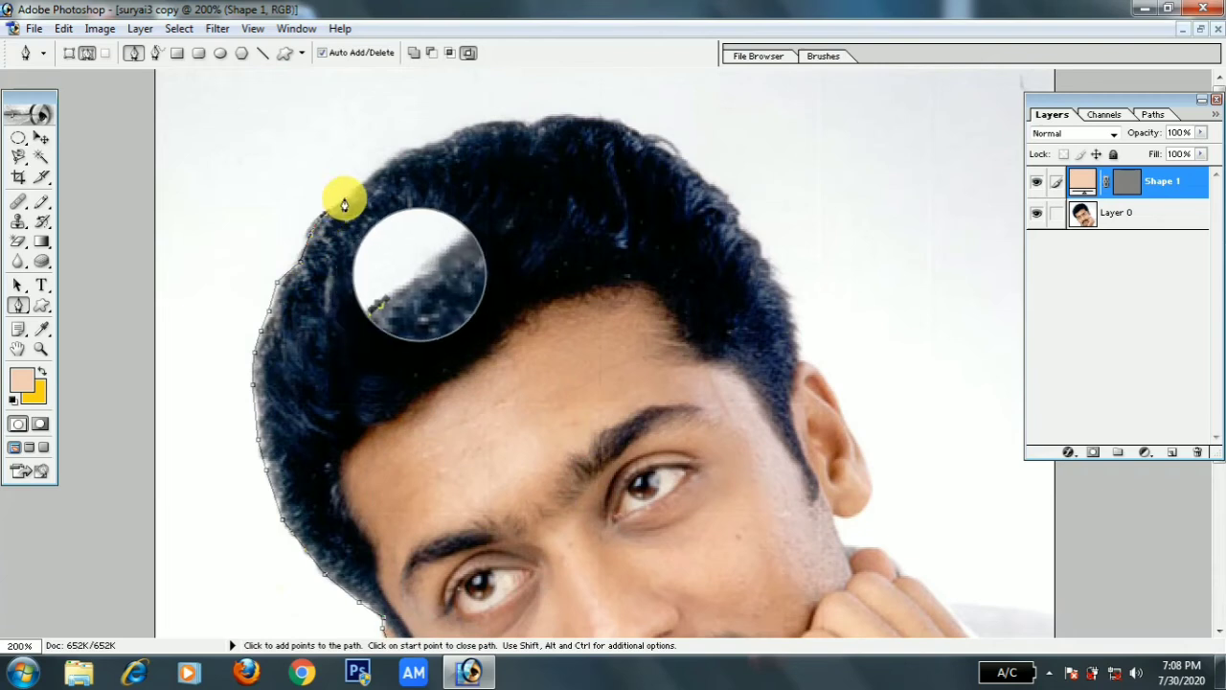
left_click(344, 197)
left_click(370, 175)
left_click(393, 157)
left_click(411, 149)
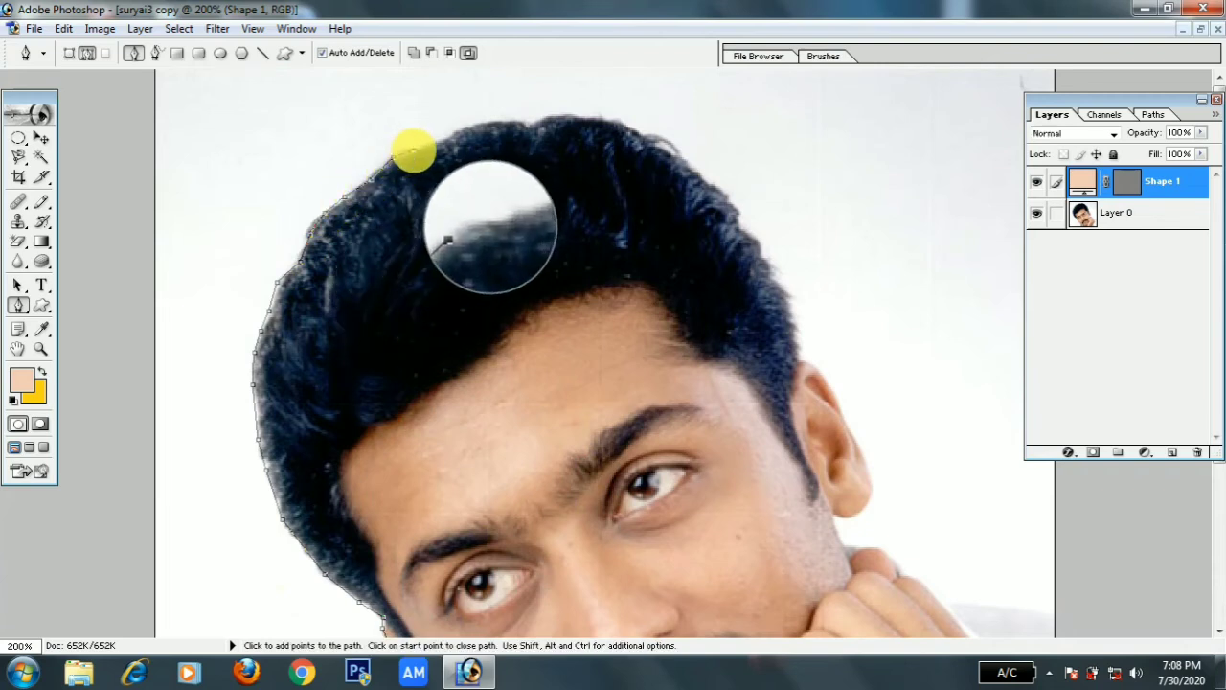
- Trace the path across the top of the hair to where the hairline starts descending on the photo's right side
left_click(456, 141)
left_click(467, 130)
left_click(496, 123)
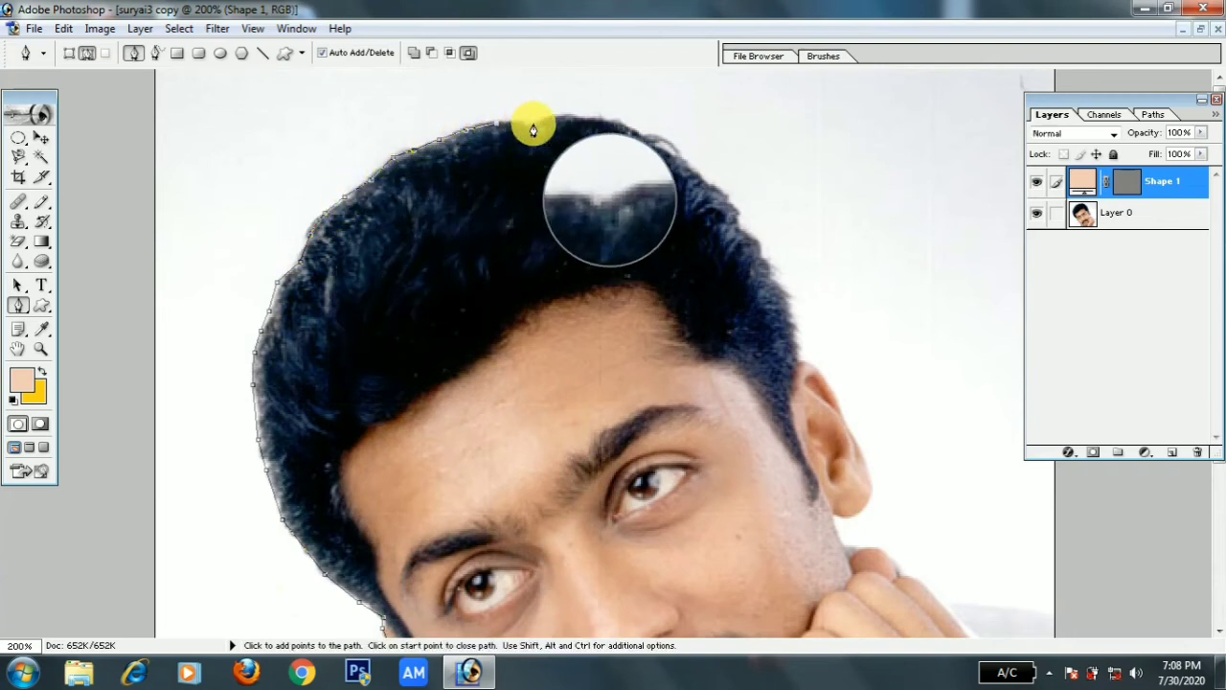
left_click(534, 124)
left_click(577, 115)
left_click(606, 119)
left_click(640, 129)
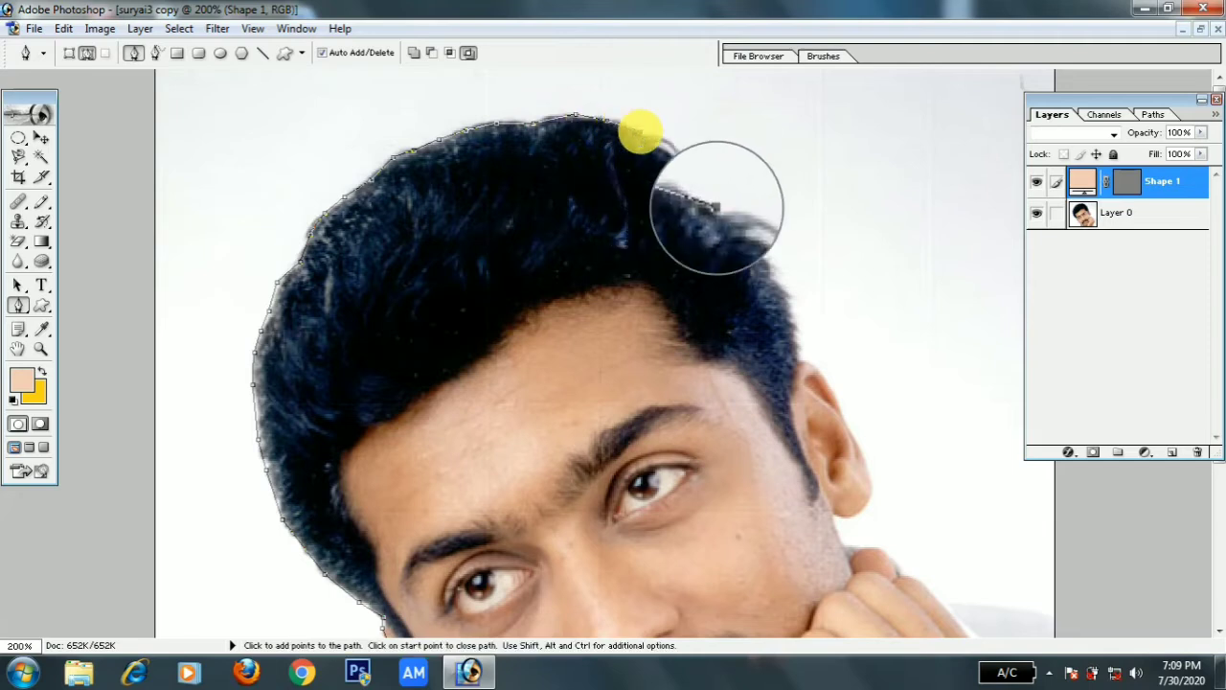
- Trace the path down the hair's right-hand edge to just above the ear
left_click(669, 150)
left_click(689, 164)
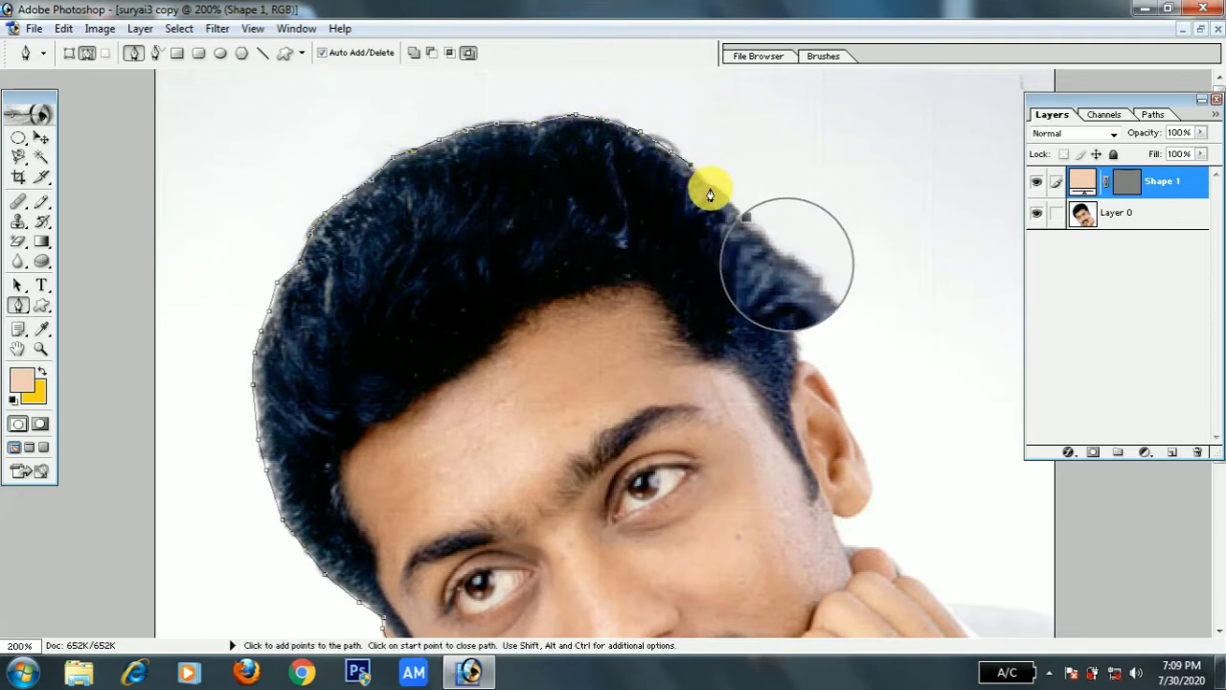
left_click(729, 202)
left_click(739, 230)
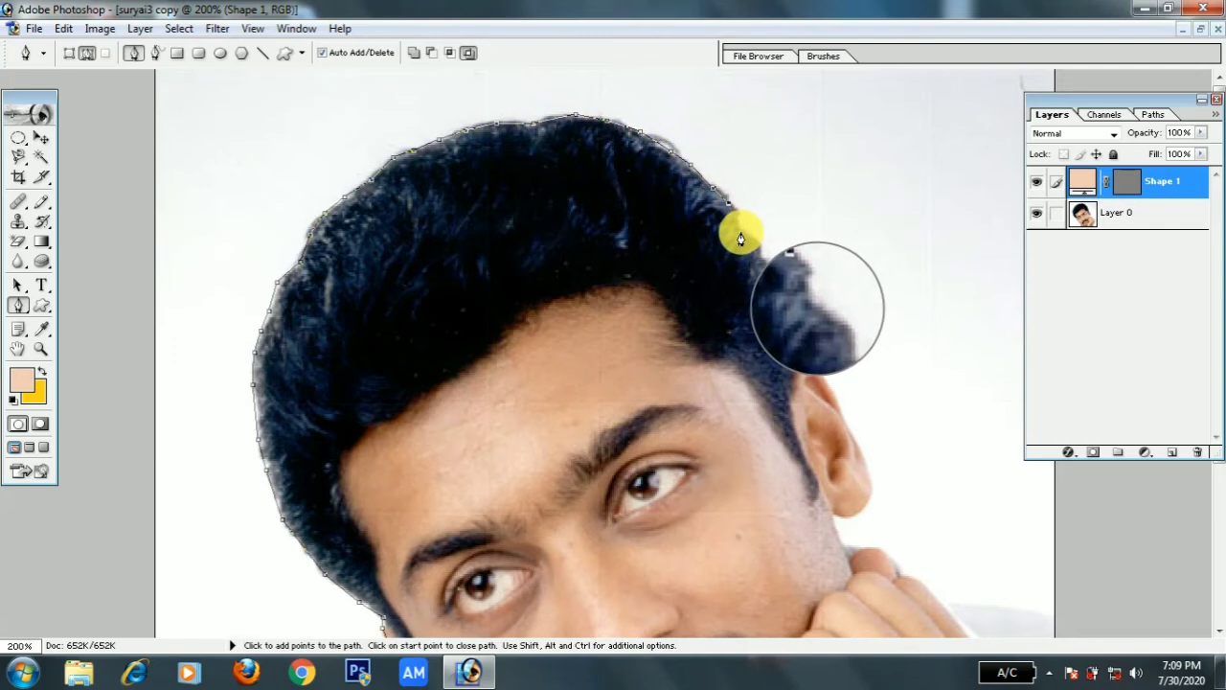
left_click(757, 250)
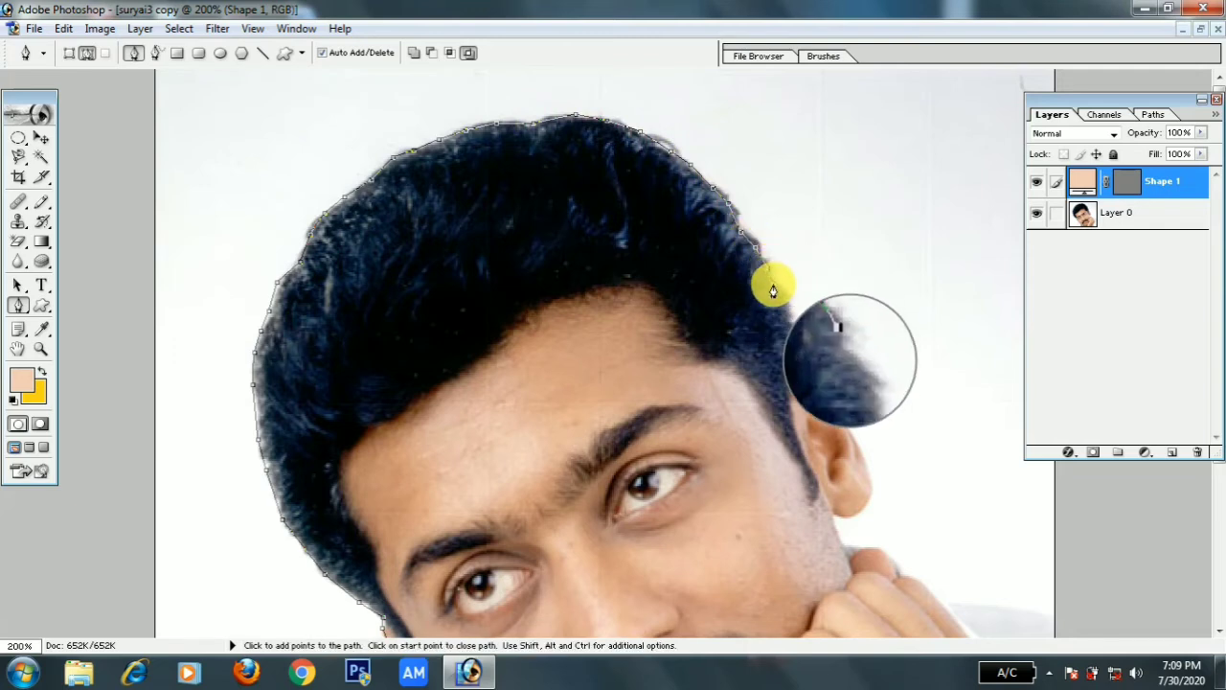
left_click(773, 282)
left_click(791, 324)
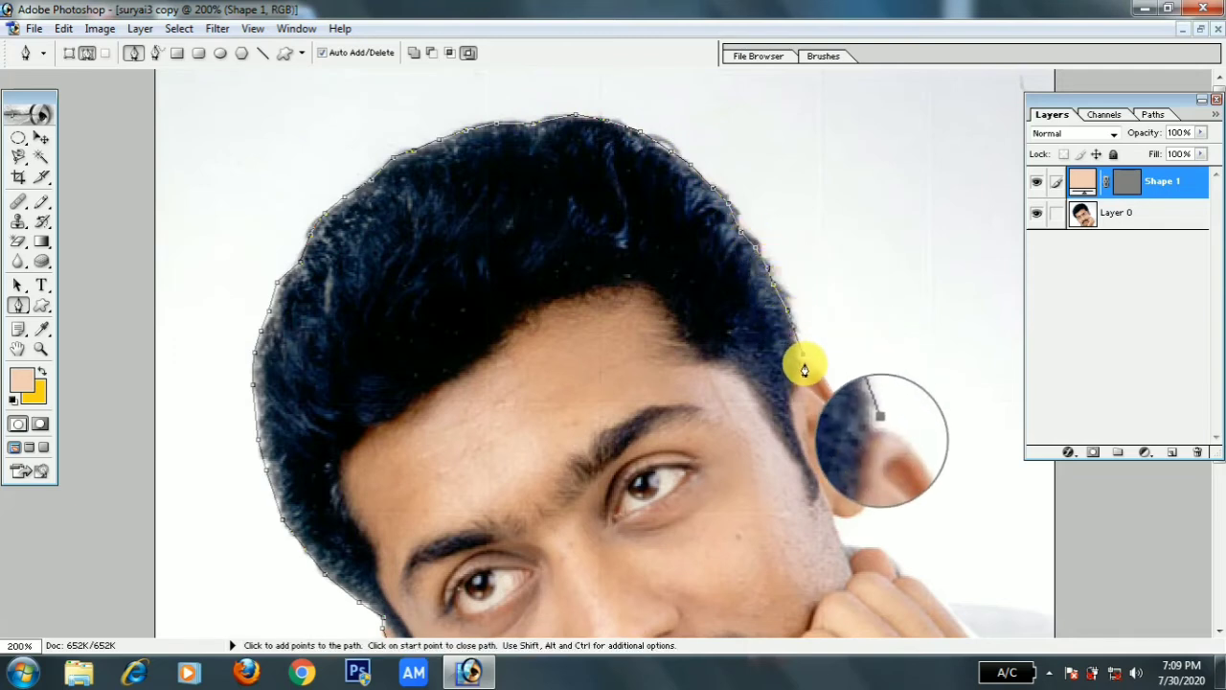
- Outline the ear on the photo's right side, from where it meets the hair down around the earlobe
left_click(804, 360)
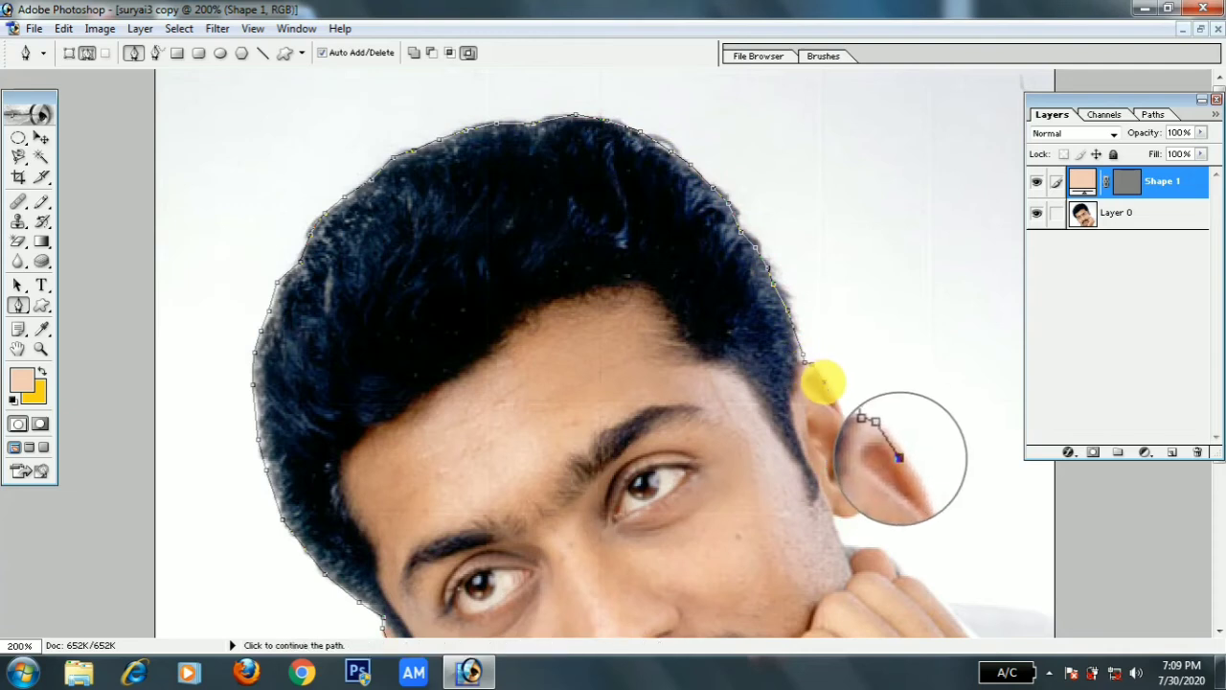
left_click(823, 382)
left_click(839, 404)
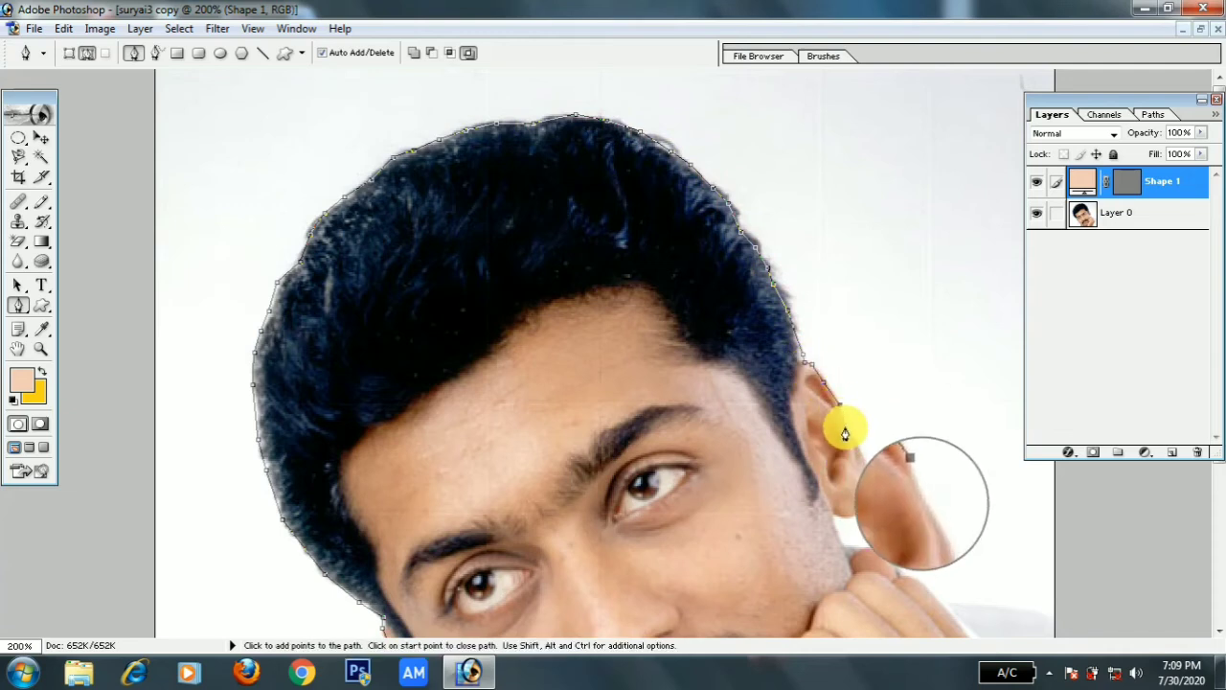
left_click(847, 430)
left_click(859, 466)
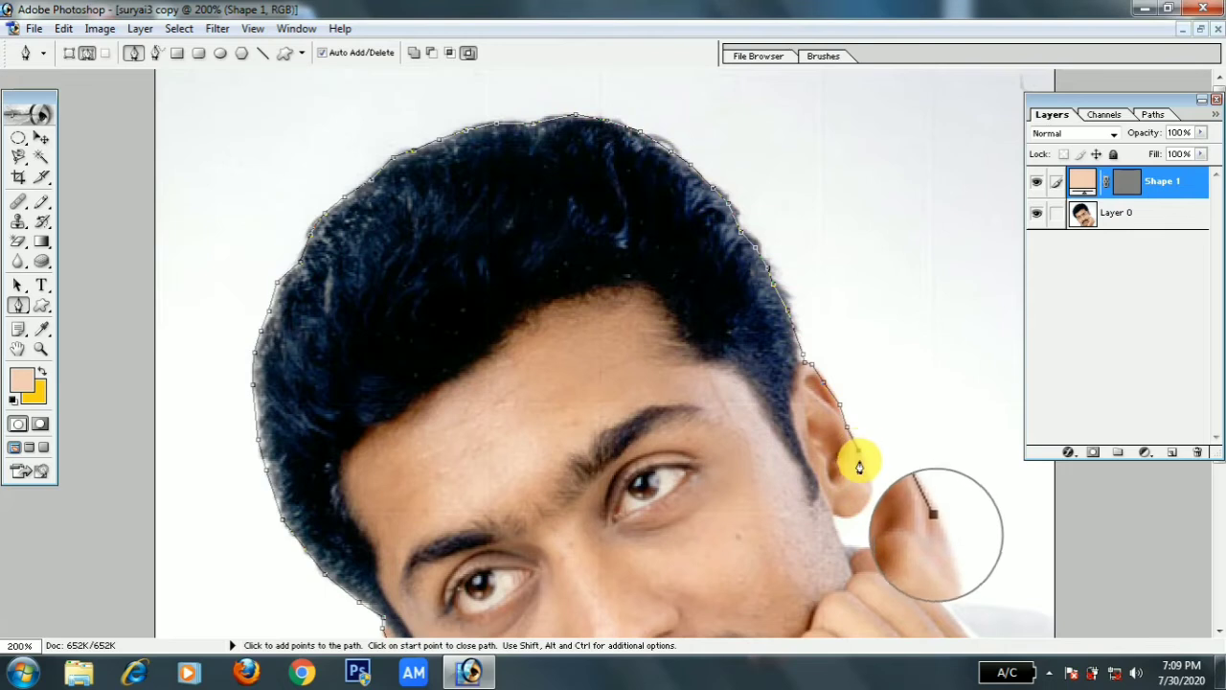
left_click(866, 487)
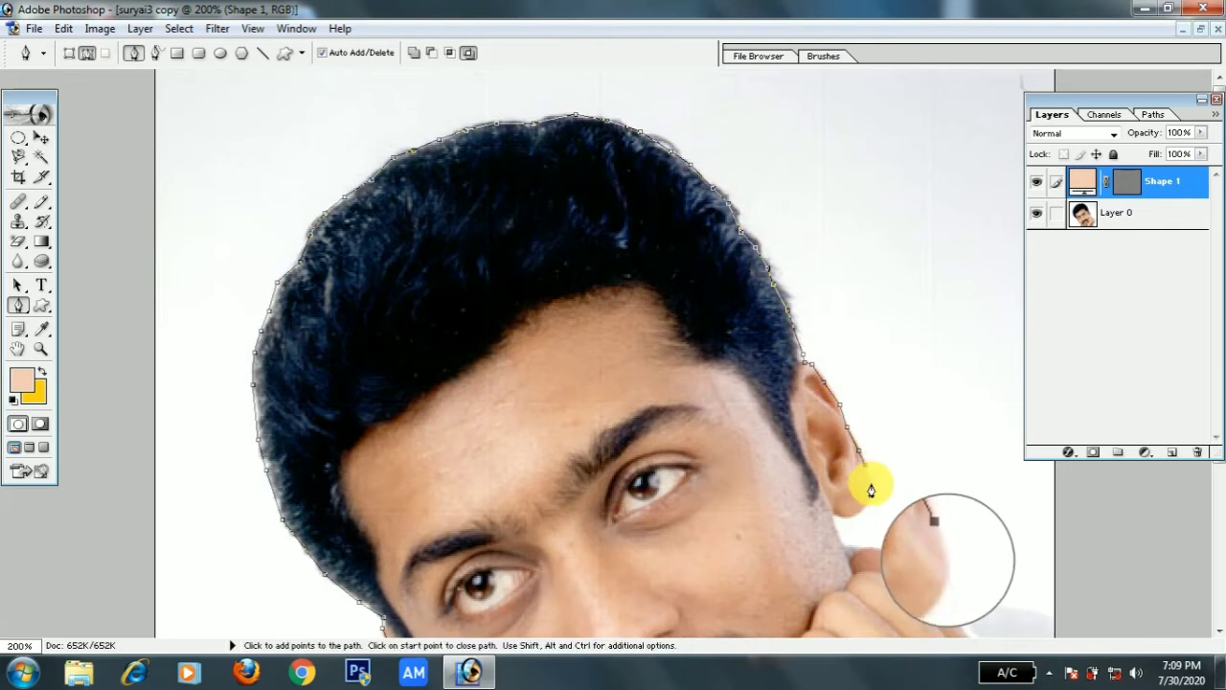
left_click(867, 501)
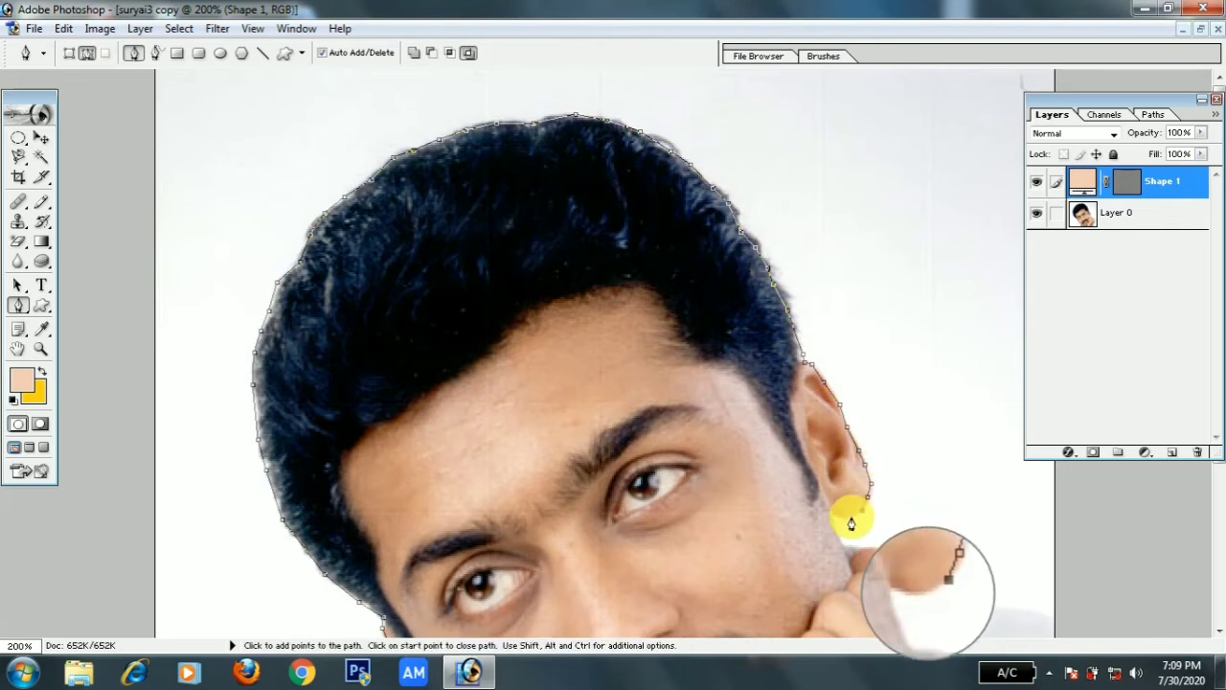
- Continue the path from beneath the earlobe along the jaw and over the fingertips to the raised hand's outer edge
left_click(835, 515)
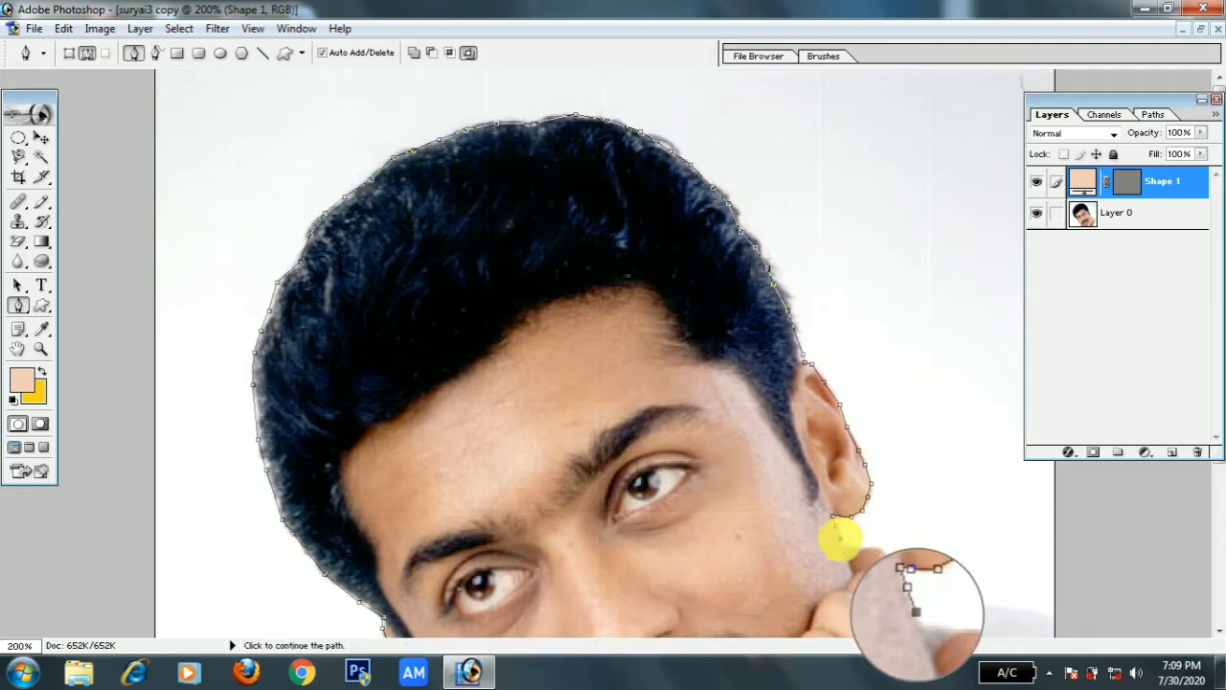
left_click(852, 547)
left_click(887, 556)
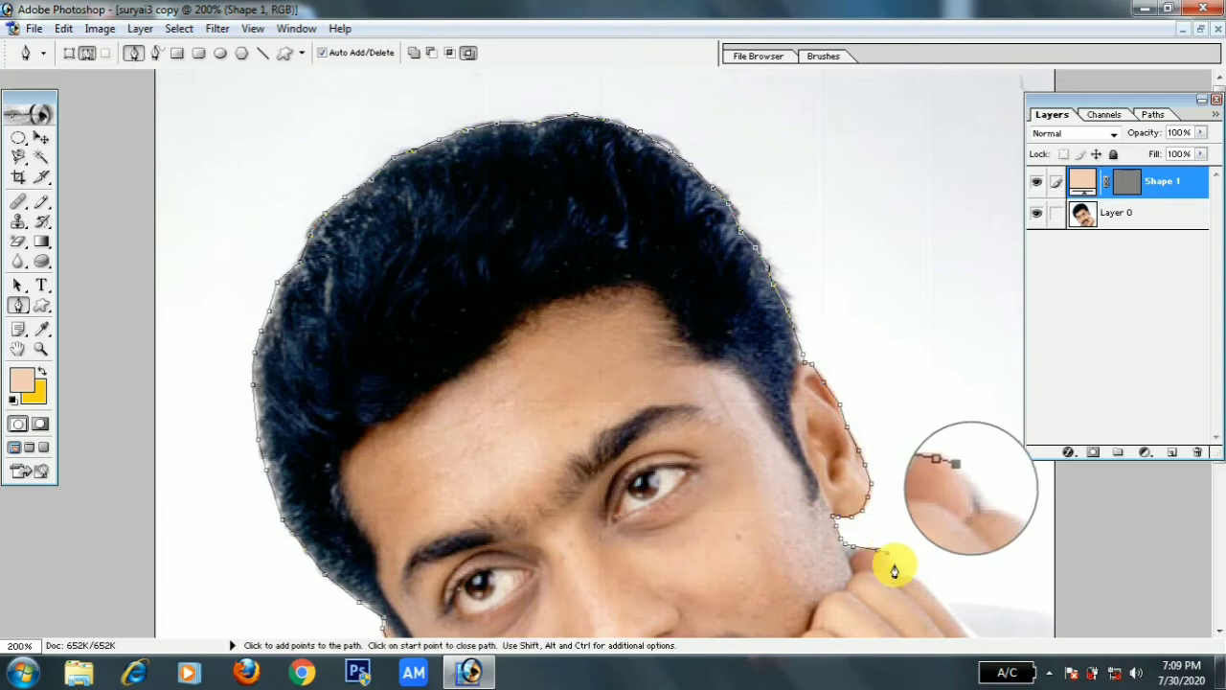
left_click(911, 576)
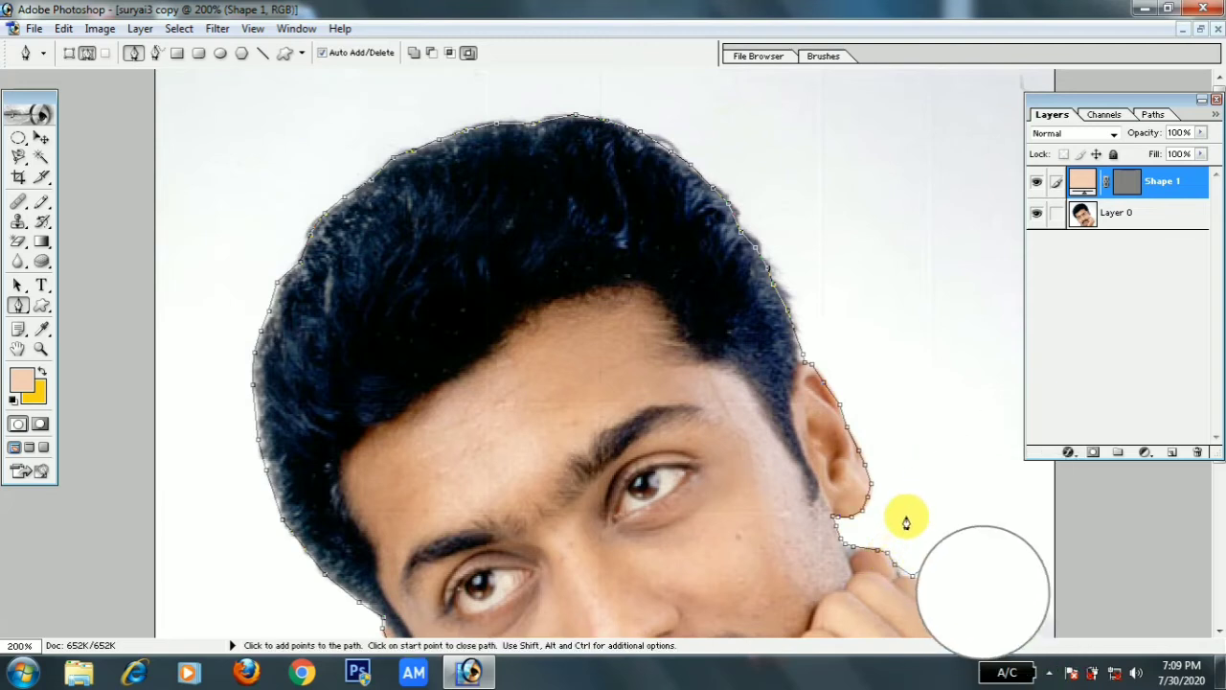
- Extend the path past the hand and along the white shoulder to the photo's right edge, moving the Layers palette out of the way
key("space")
left_click_drag(904, 514, 699, 277)
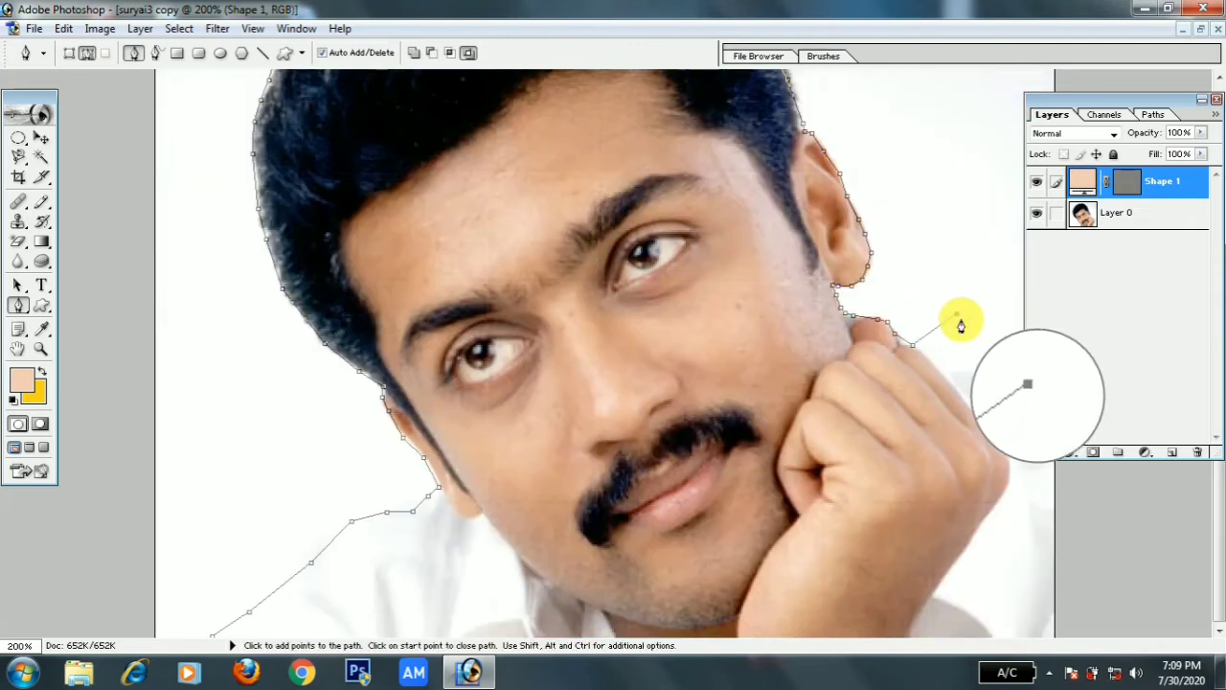
key("ctrl")
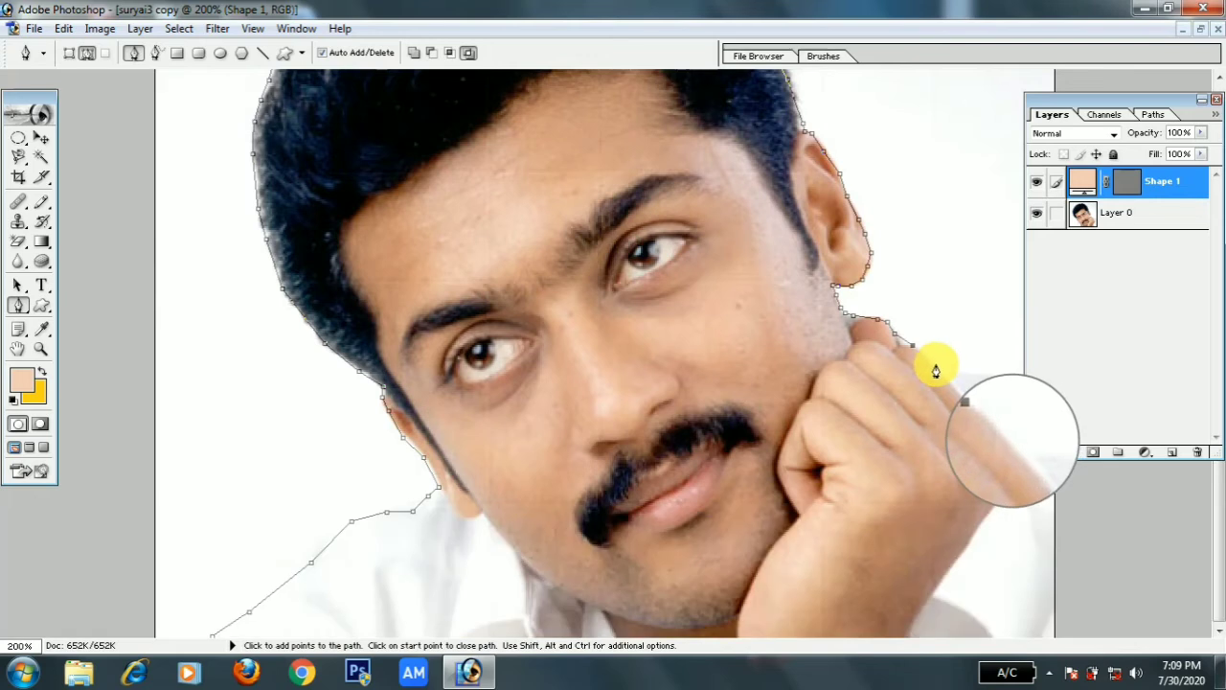
left_click(934, 364)
left_click(954, 372)
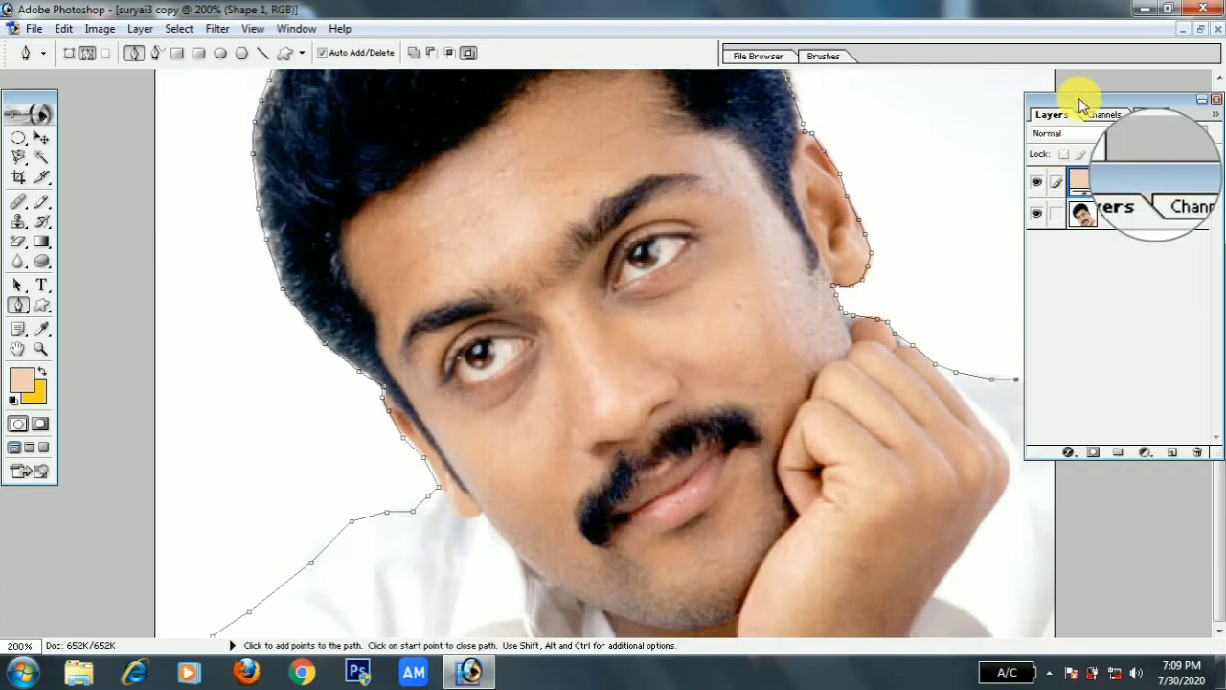
left_click_drag(820, 100, 813, 14)
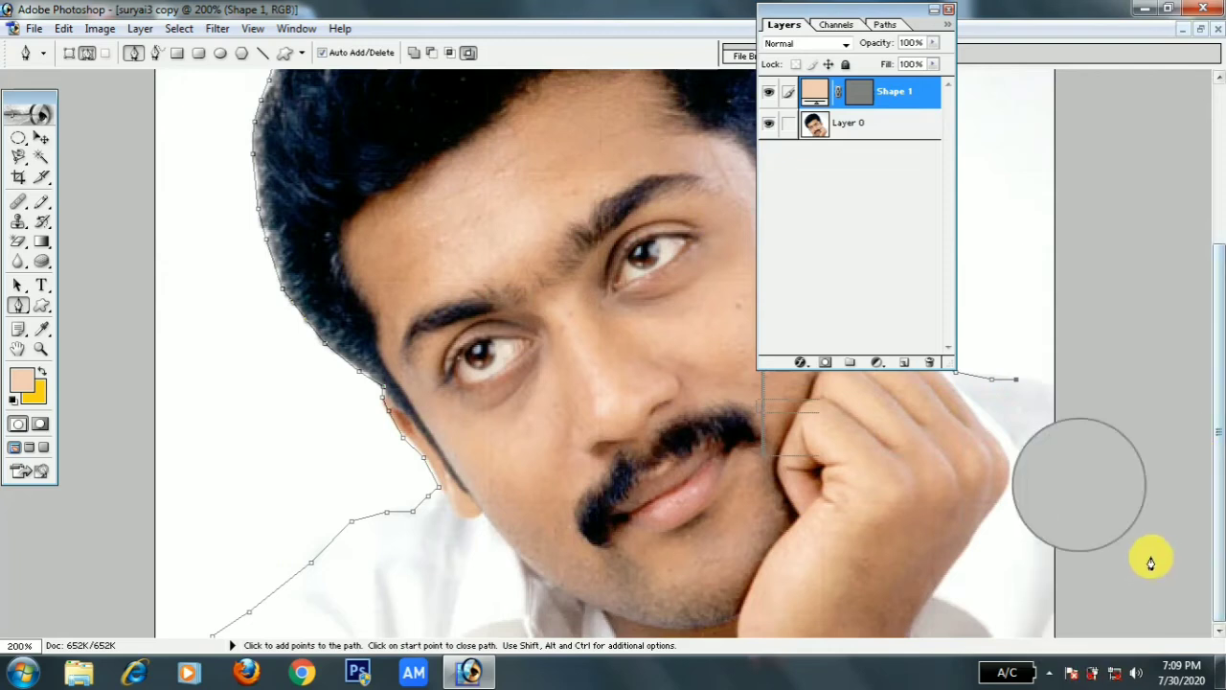
left_click(1052, 385)
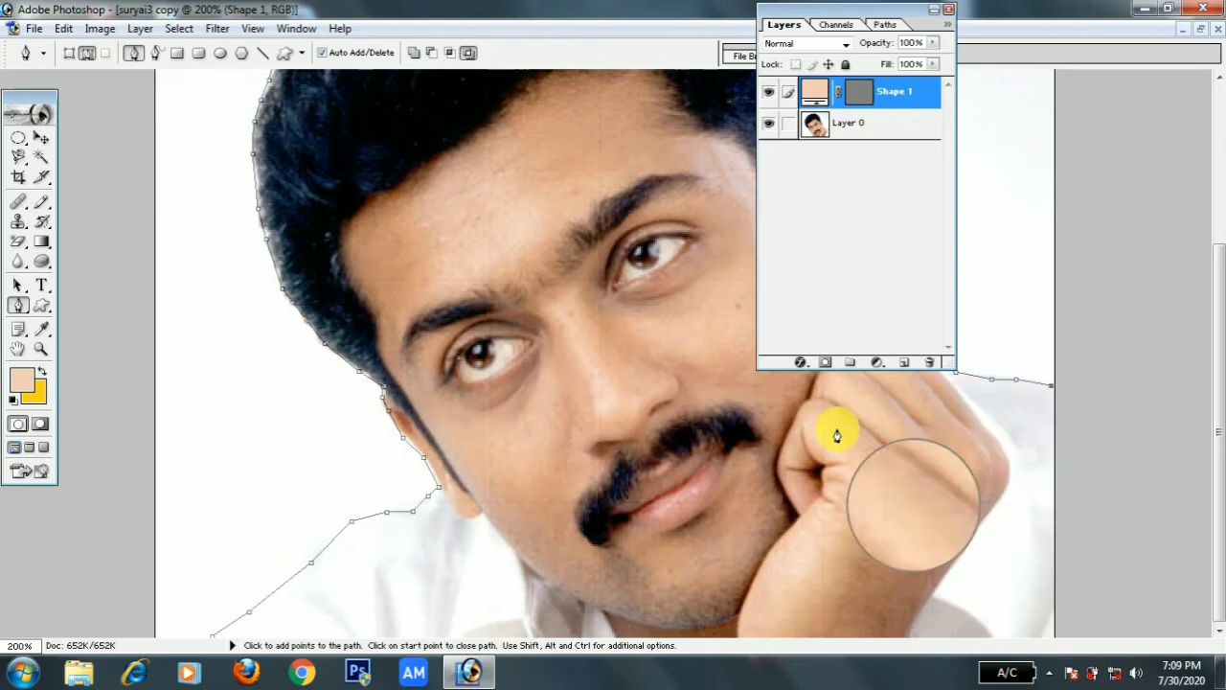
- Route the path outside the canvas around the photo's lower-right corner and below it, closing it at the starting point near the lower-left shoulder
key("ctrl+minus")
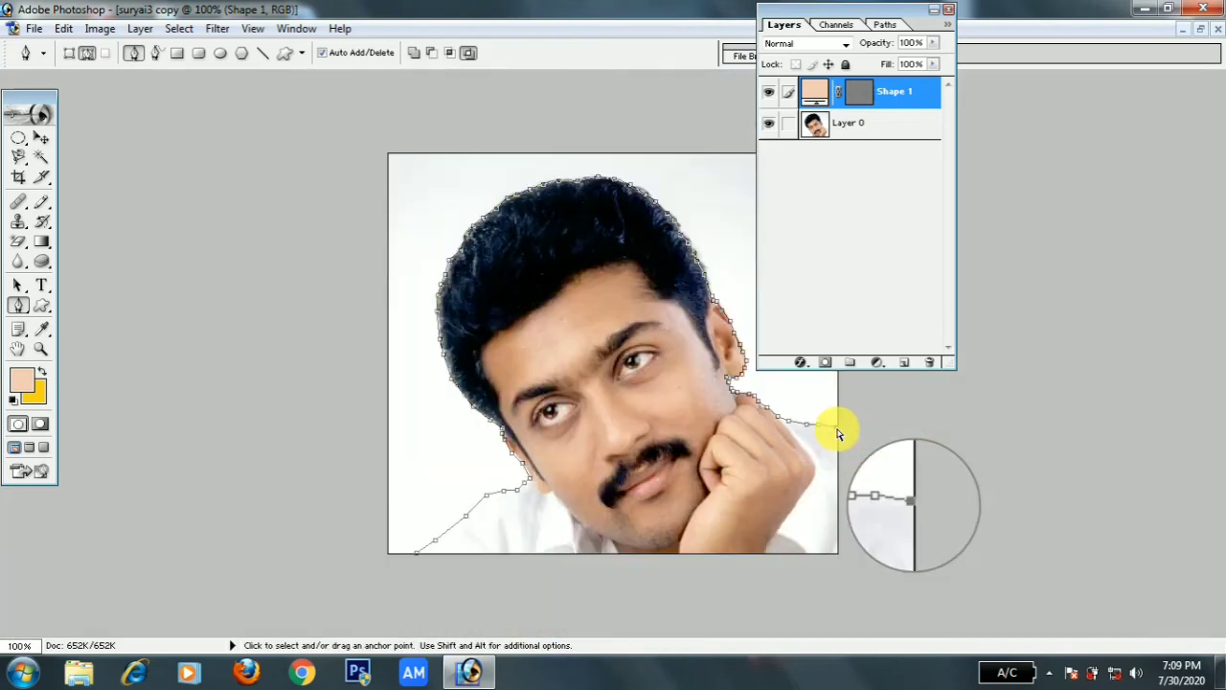
left_click(883, 448)
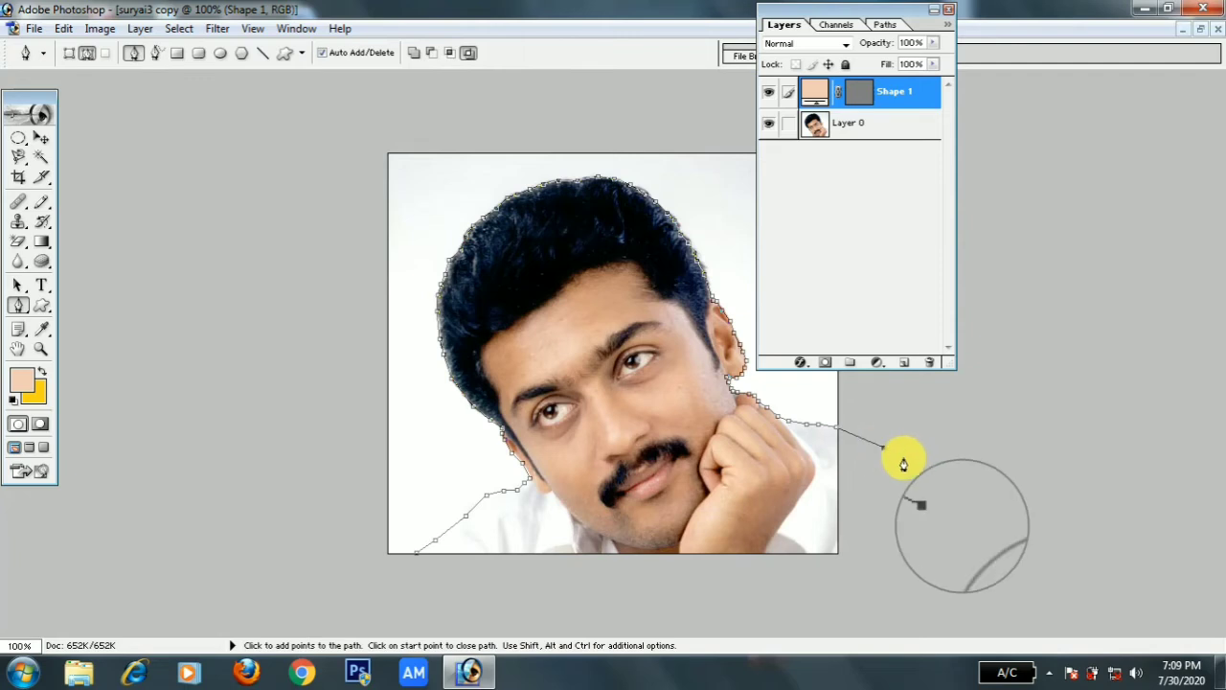
left_click(960, 506)
left_click(927, 567)
left_click(876, 620)
left_click(774, 614)
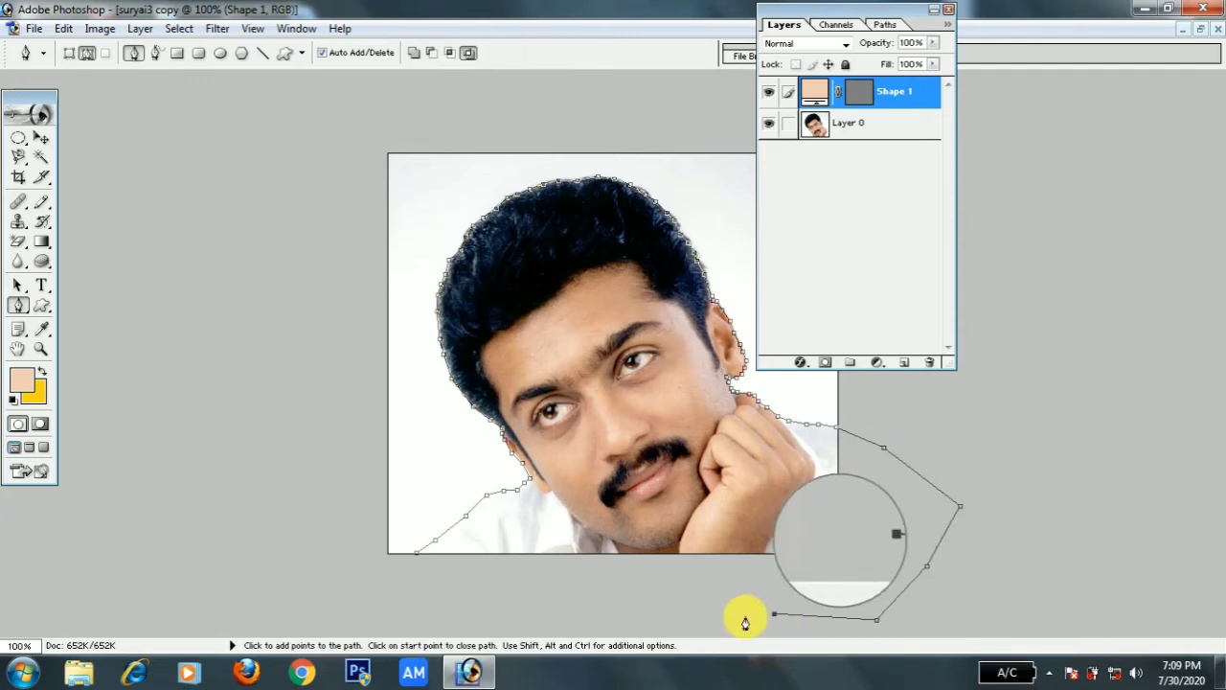
left_click(597, 606)
left_click(425, 589)
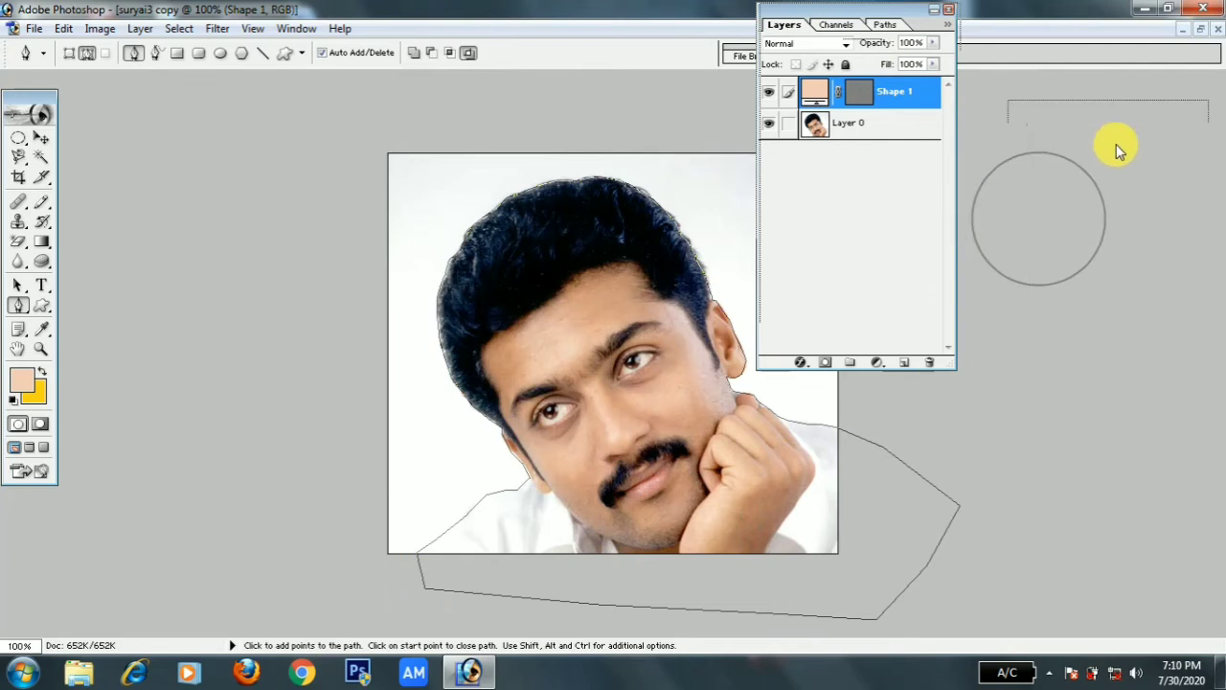
left_click_drag(830, 11, 1098, 149)
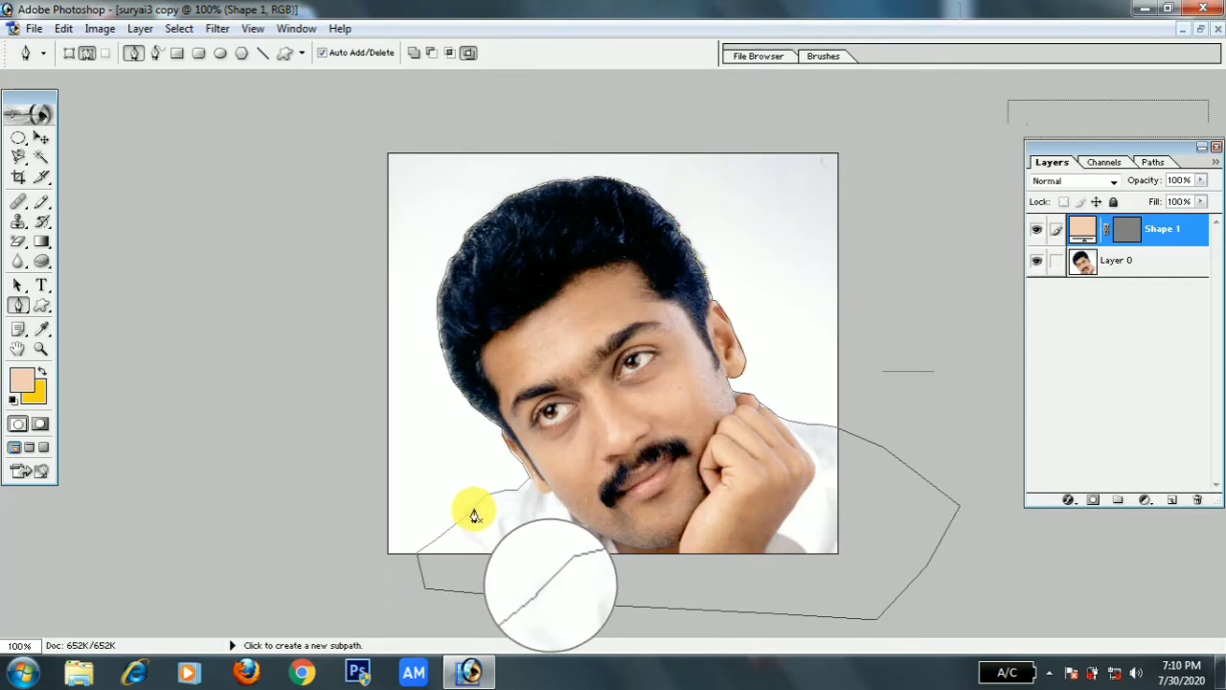
- Convert the closed path around the man to a selection and feather it by 1.5 pixels
key("ctrl+Return")
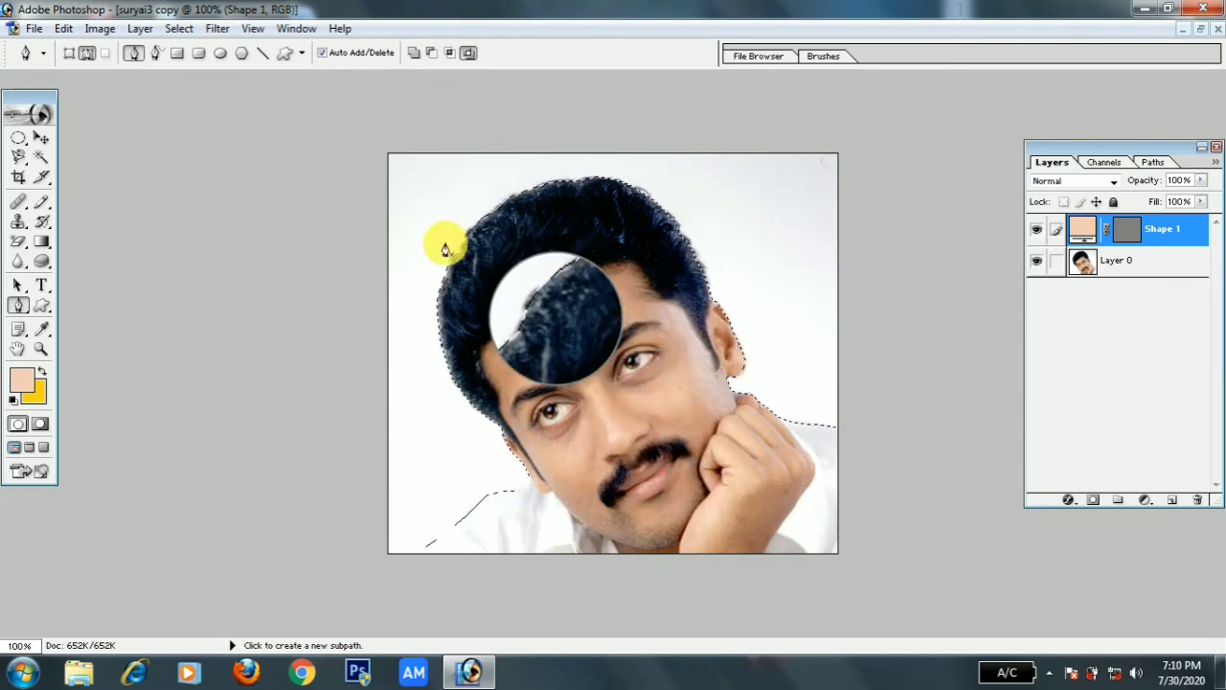
left_click(178, 29)
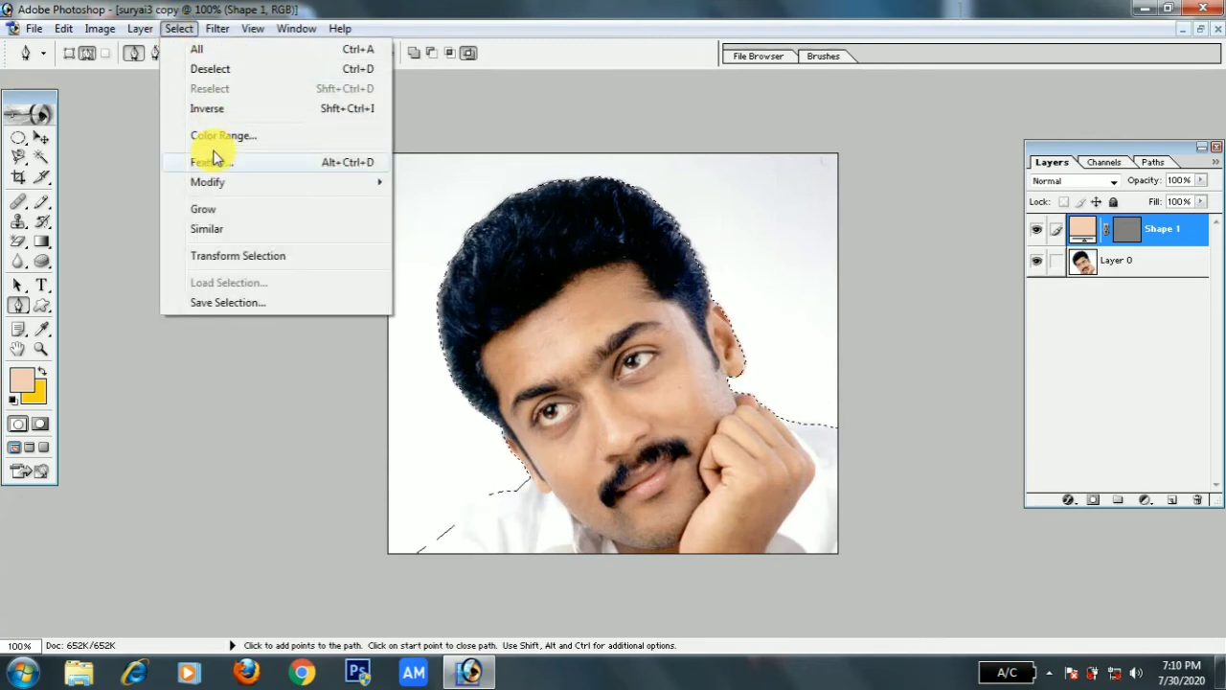
left_click(322, 164)
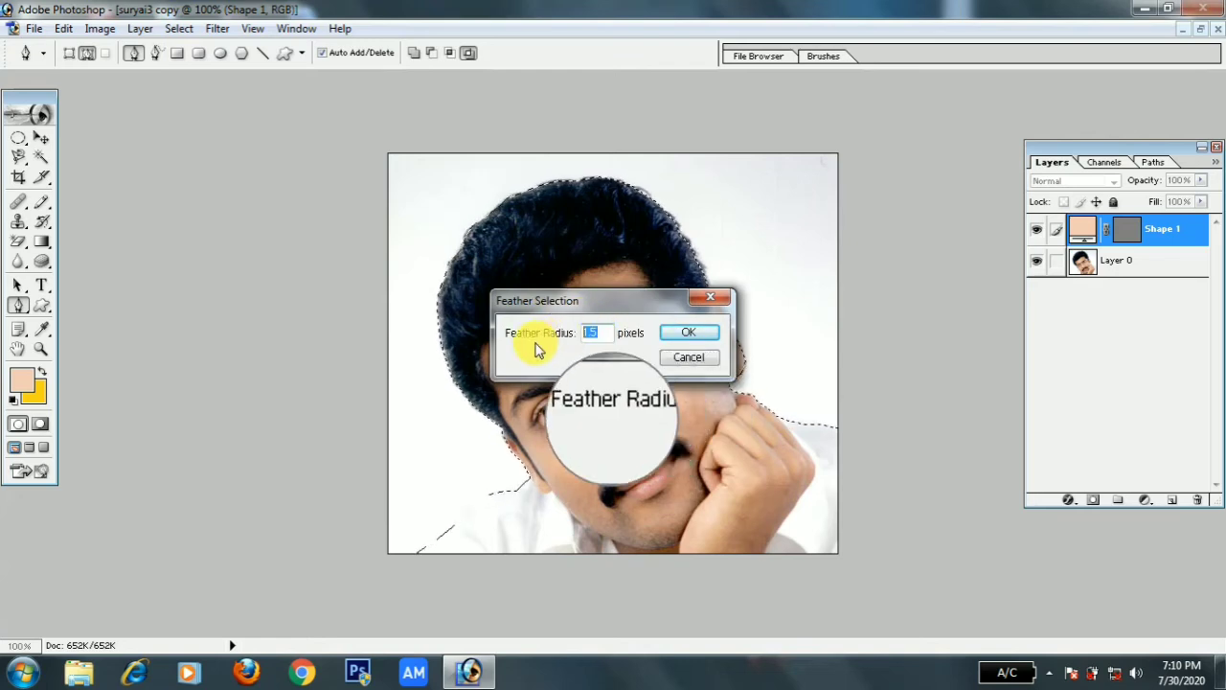
left_click(691, 334)
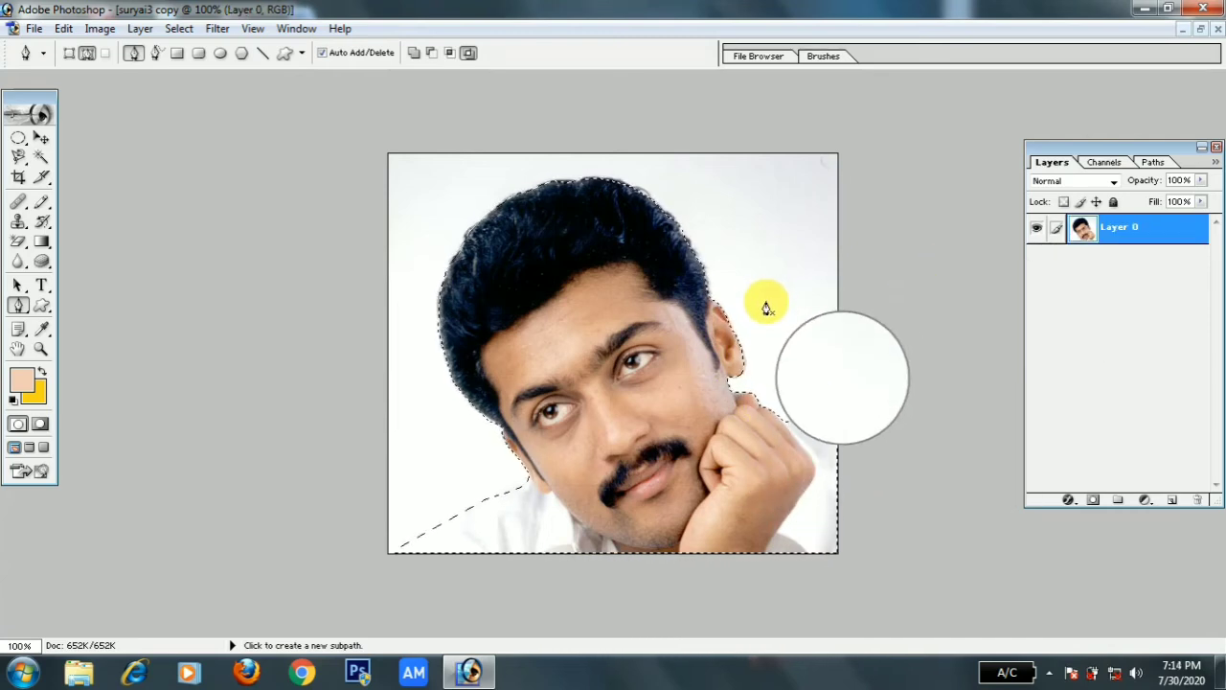
- Copy the selected man from Layer 0 to a new layer and check the cutout by hiding and showing Layer 0
key("ctrl")
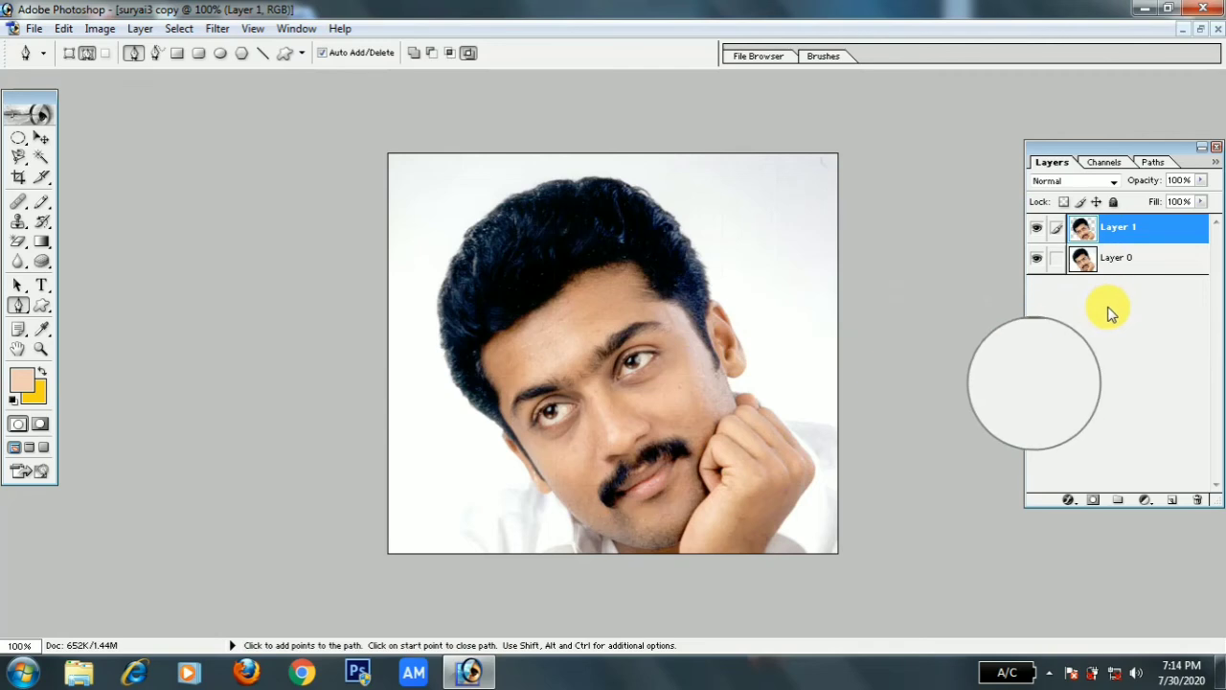
left_click(1038, 261)
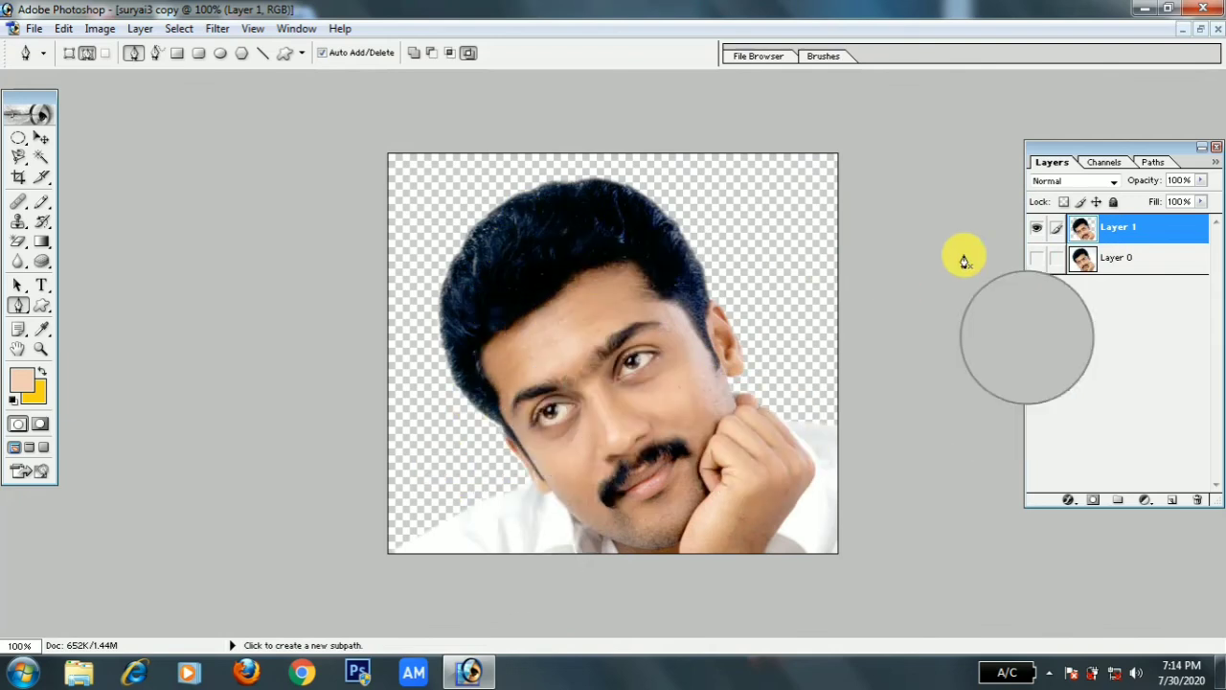
left_click(1038, 259)
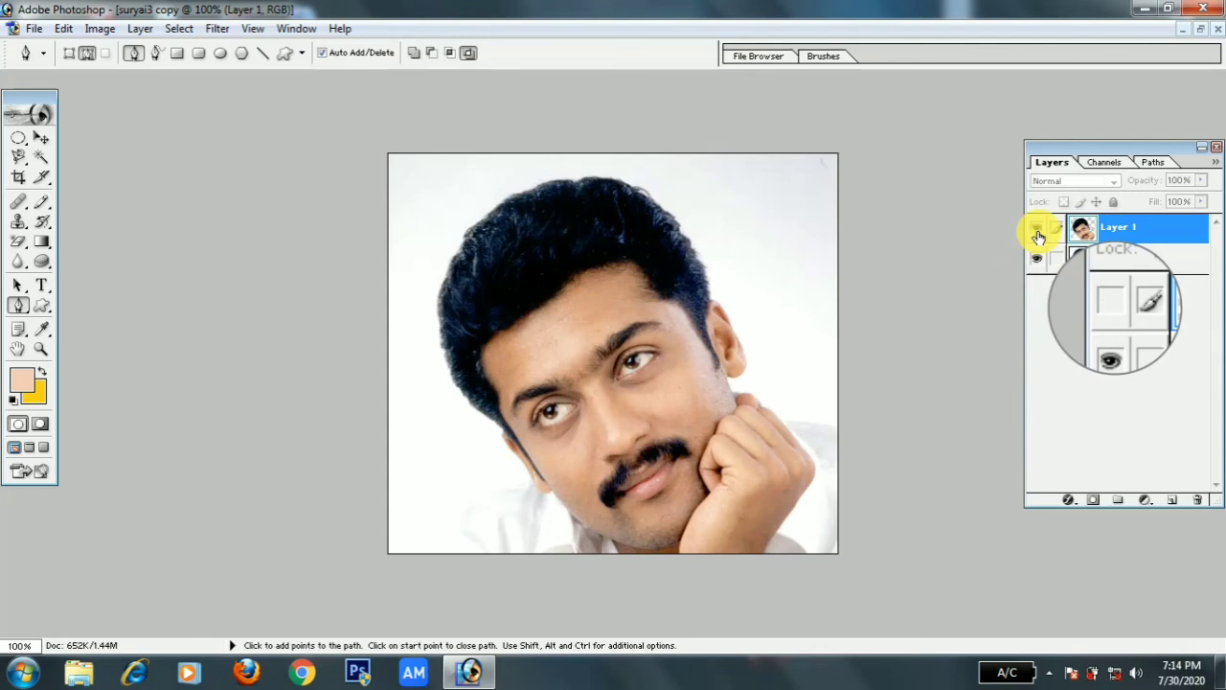
- Fill Layer 0 with the orange-yellow-orange linear gradient, running diagonally from the photo's upper-left corner towards the forehead
left_click(1126, 260)
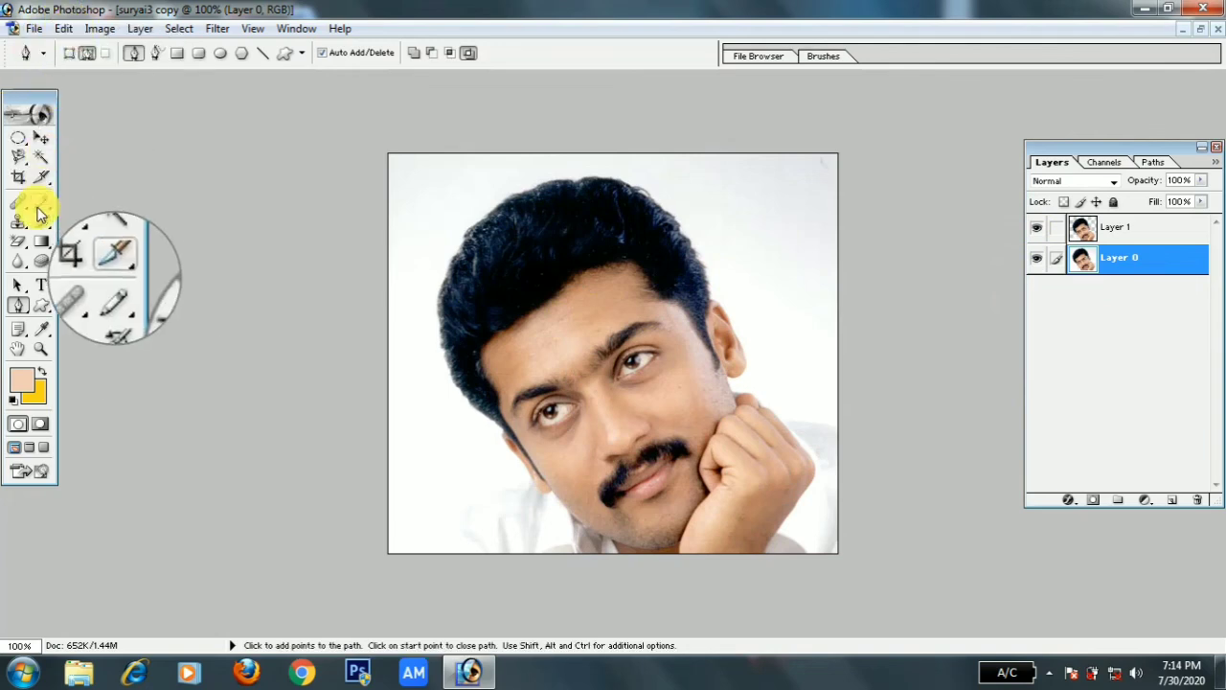
left_click(38, 244)
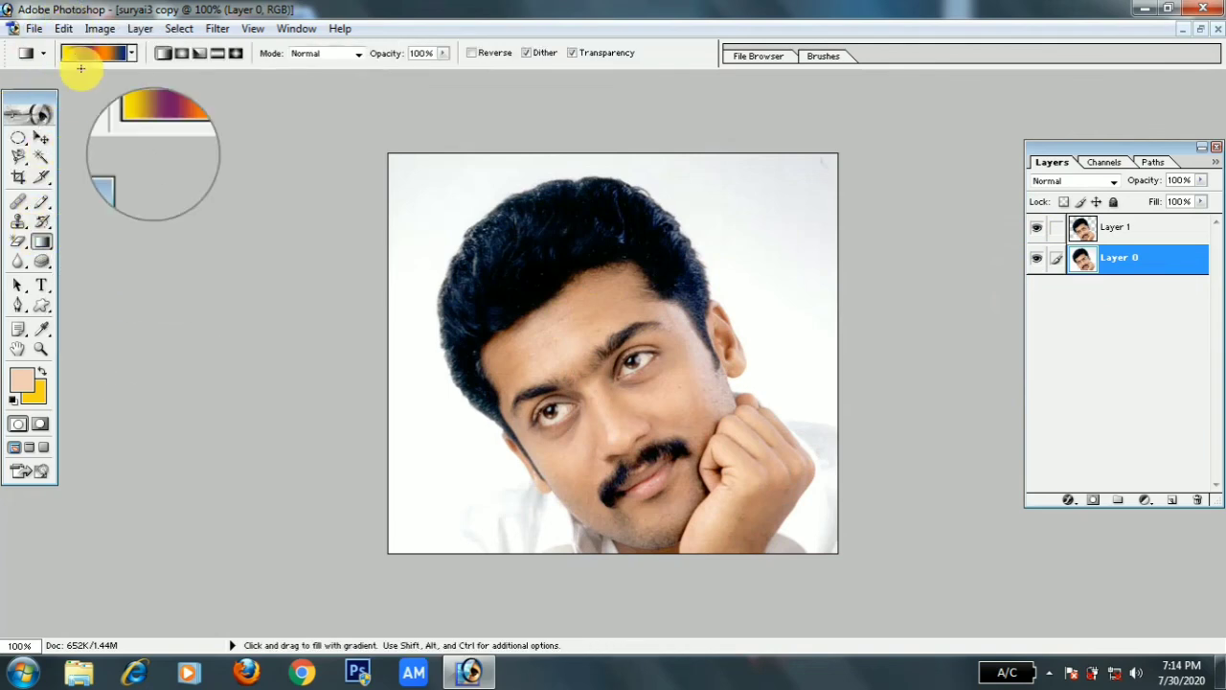
left_click(129, 54)
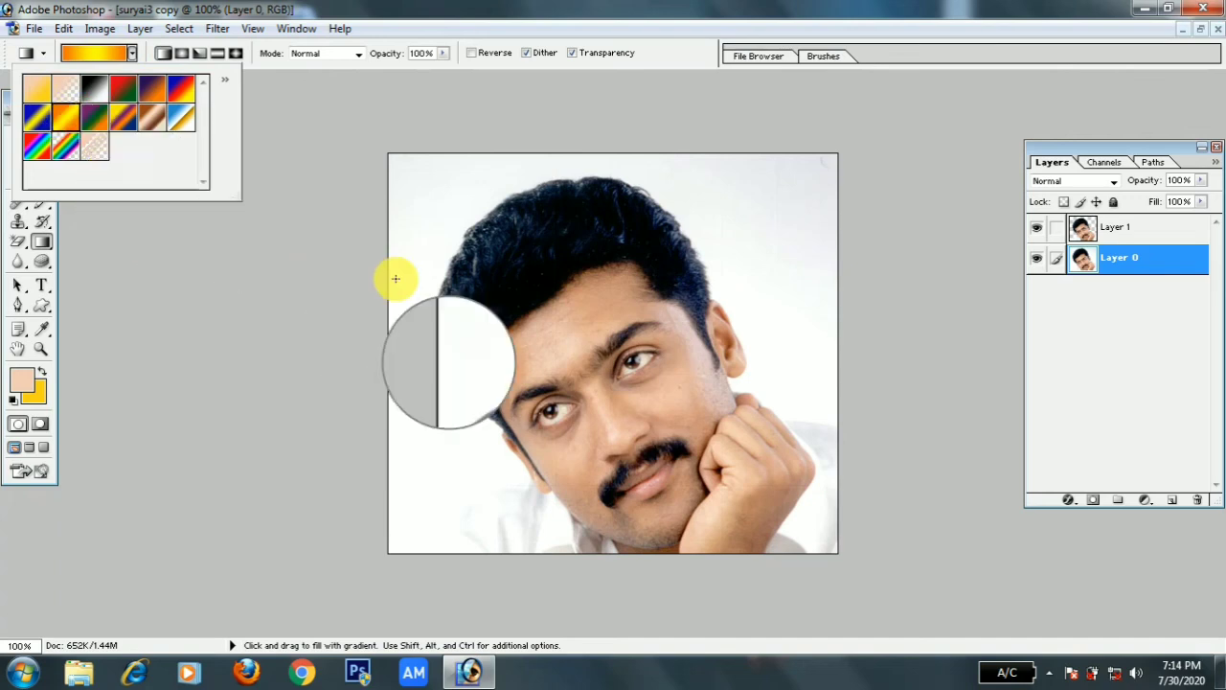
left_click(409, 185)
left_click_drag(409, 185, 551, 304)
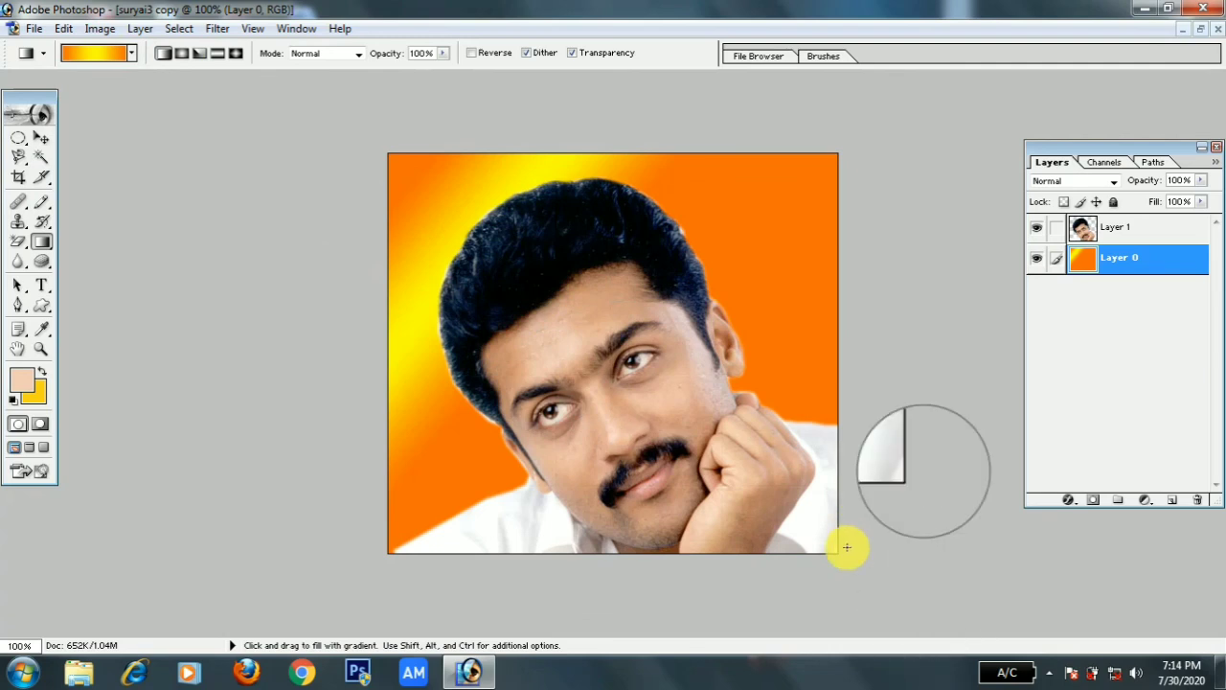
- Refill Layer 0 with the rainbow spectrum gradient, finally stretching it diagonally from the photo's upper-left corner to near the hand
left_click(132, 52)
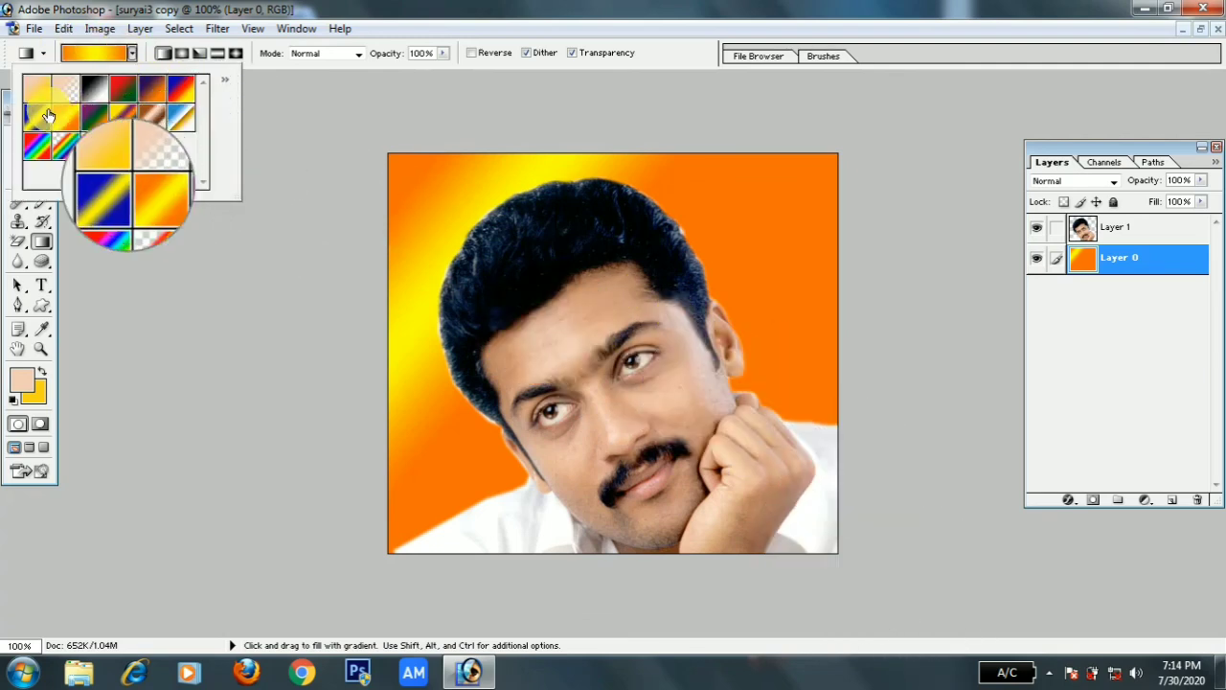
left_click(40, 150)
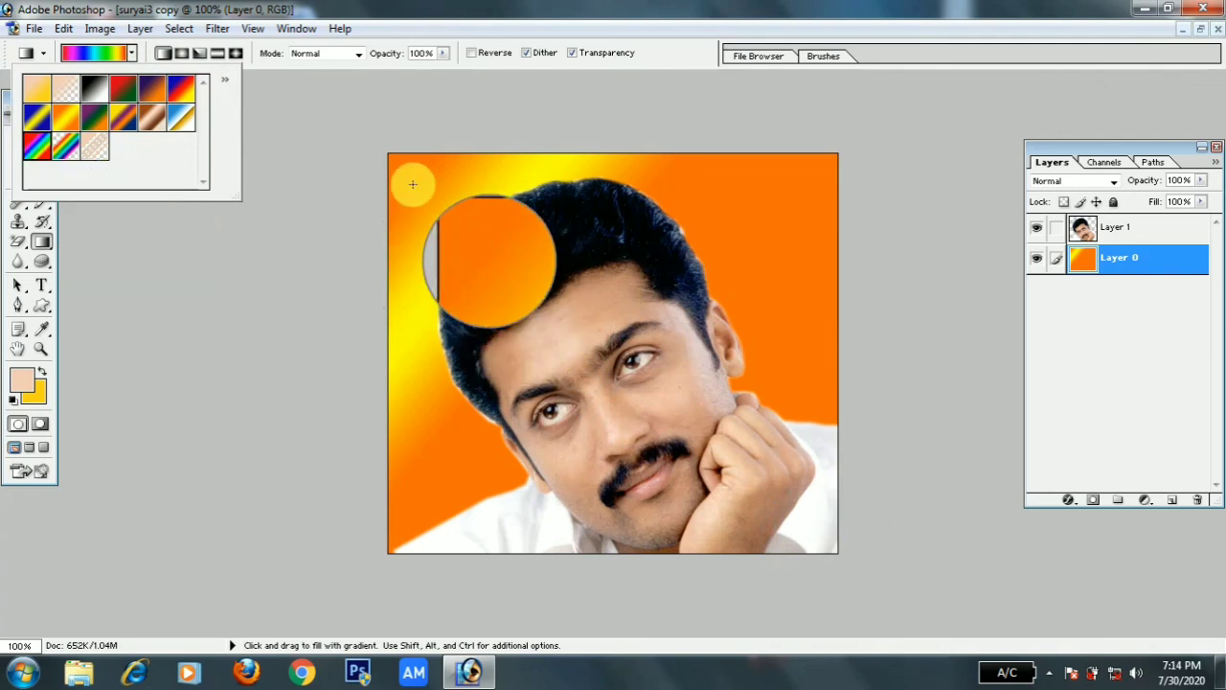
left_click_drag(412, 184, 474, 261)
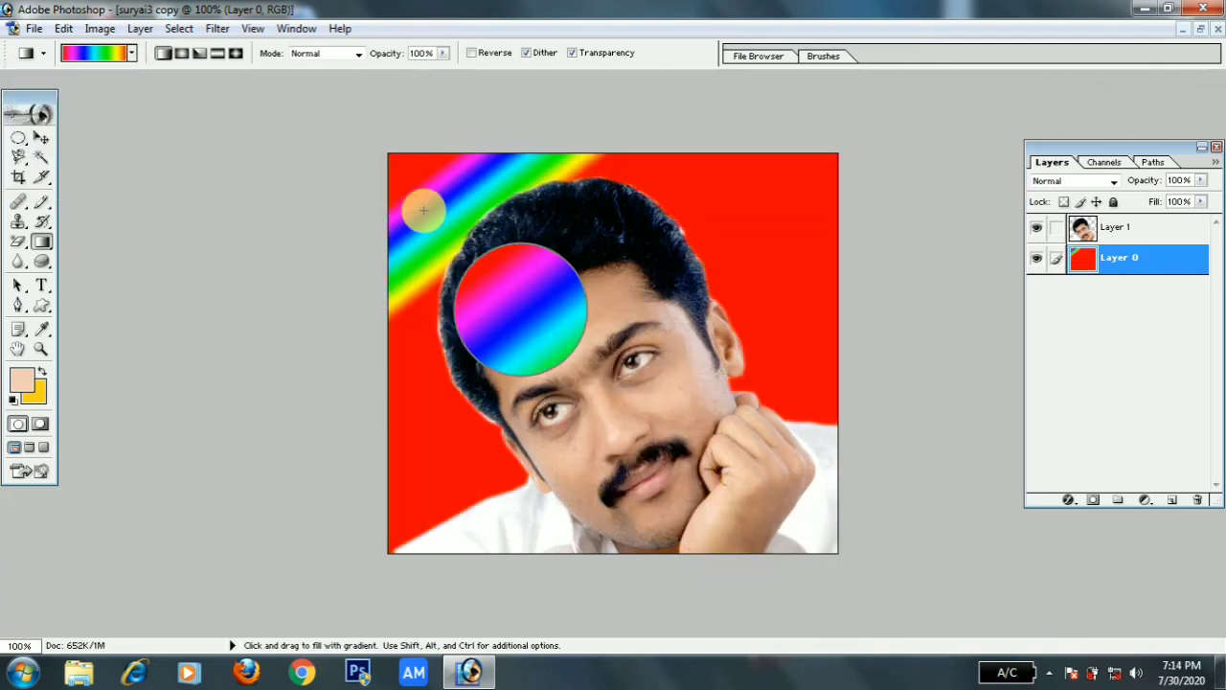
left_click_drag(413, 187, 707, 495)
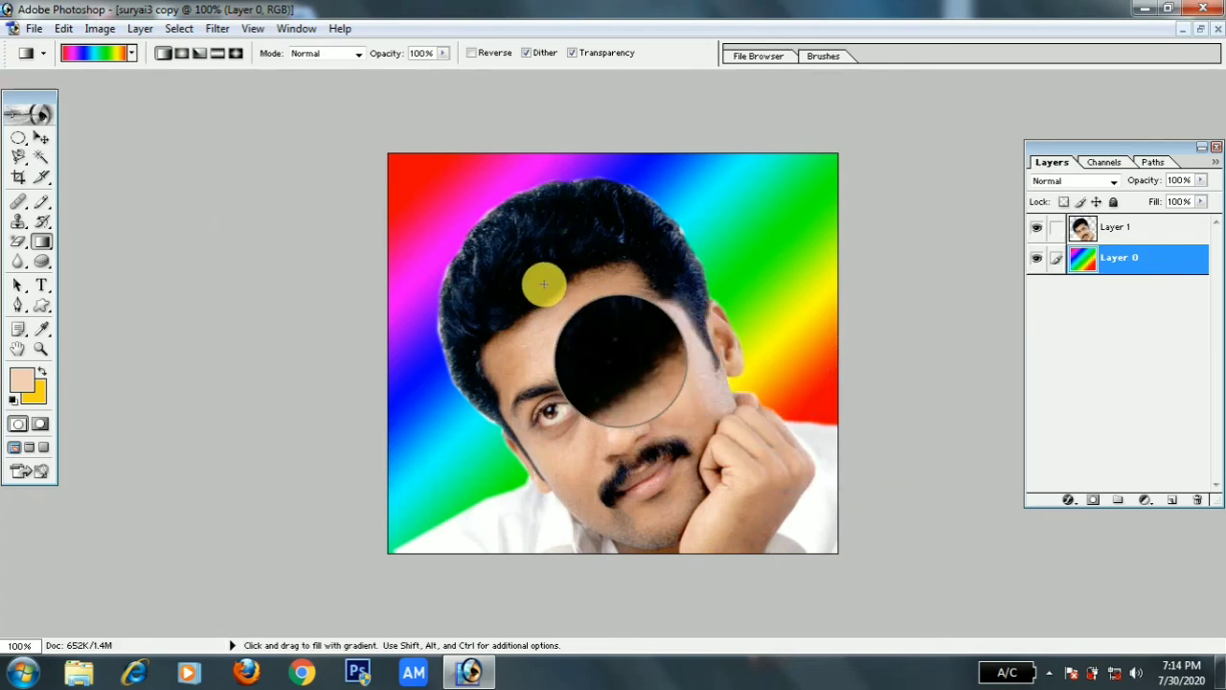
scroll(494, 283, "down", 1)
scroll(493, 283, "up", 3)
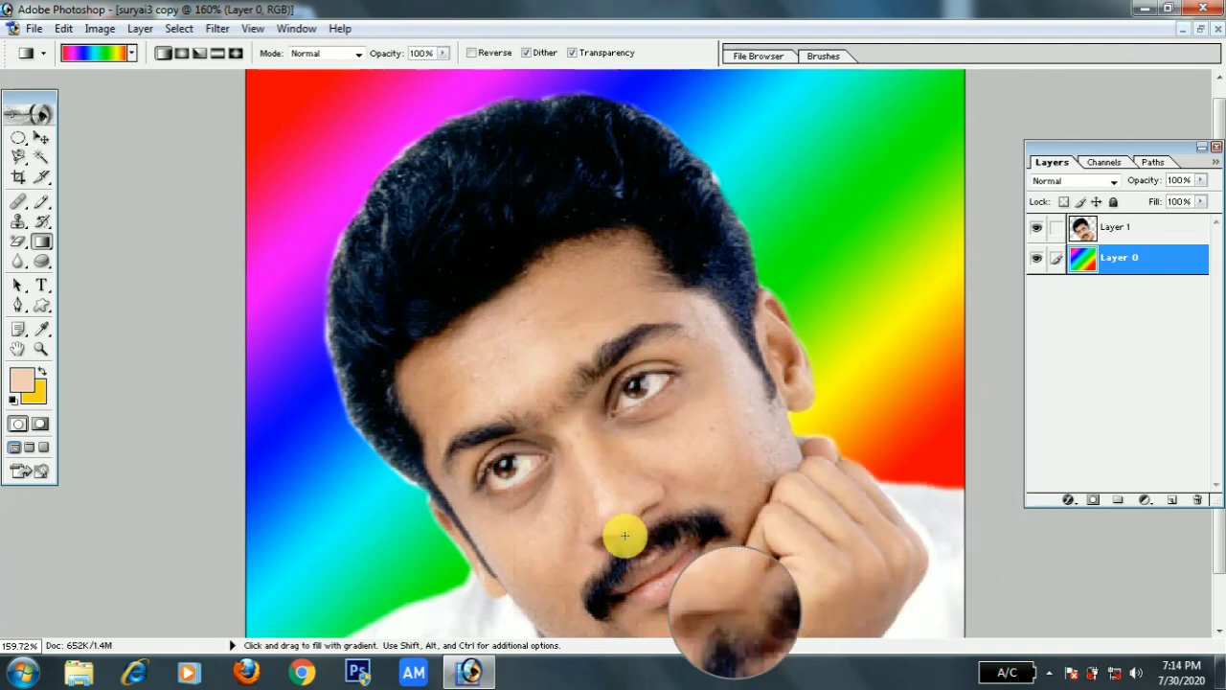
scroll(636, 205, "down", 2)
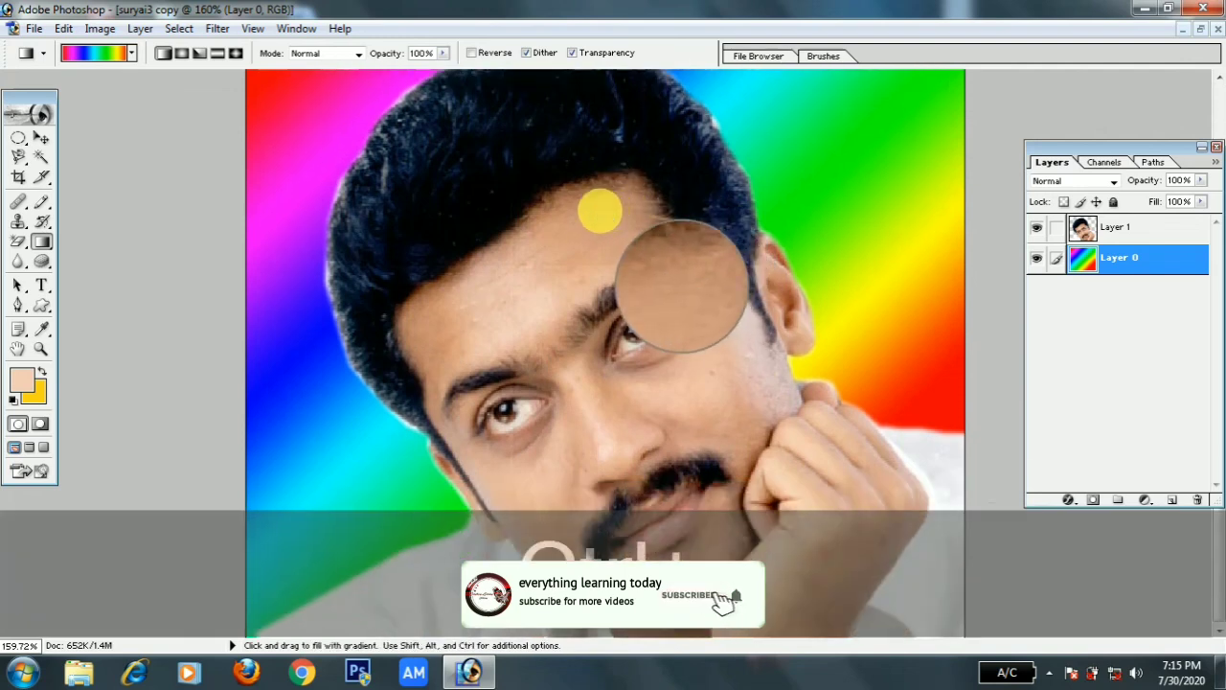
scroll(600, 209, "up", 1)
scroll(589, 218, "down", 1)
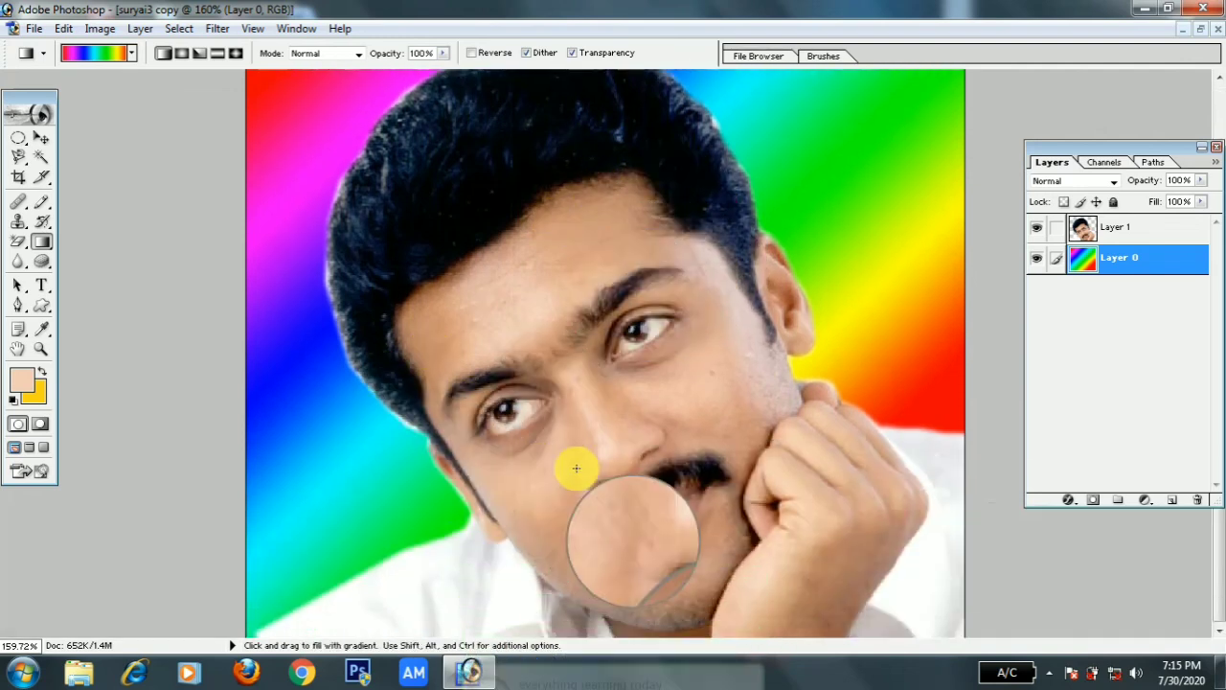